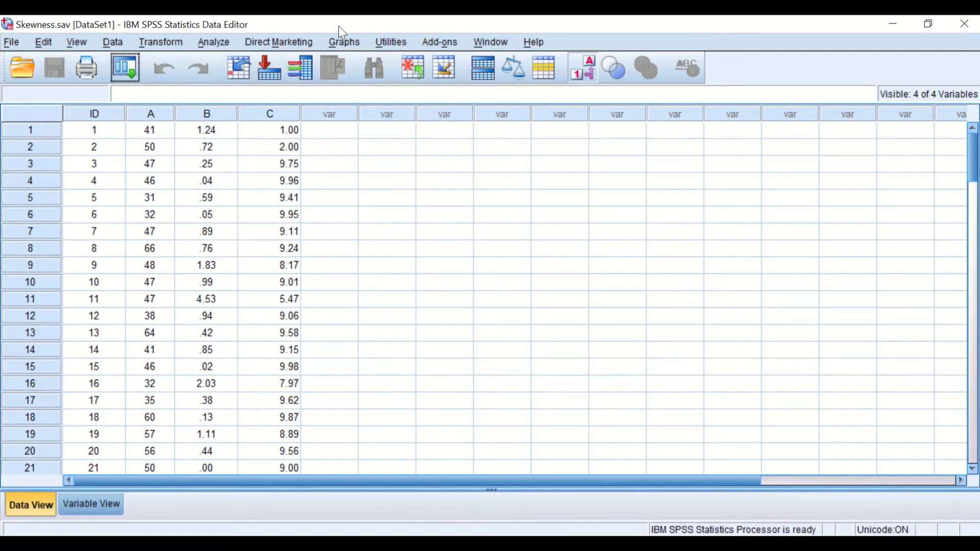
- Create a histogram of variable A with a normal curve overlaid, after resetting the legacy Histogram dialog
left_click(343, 43)
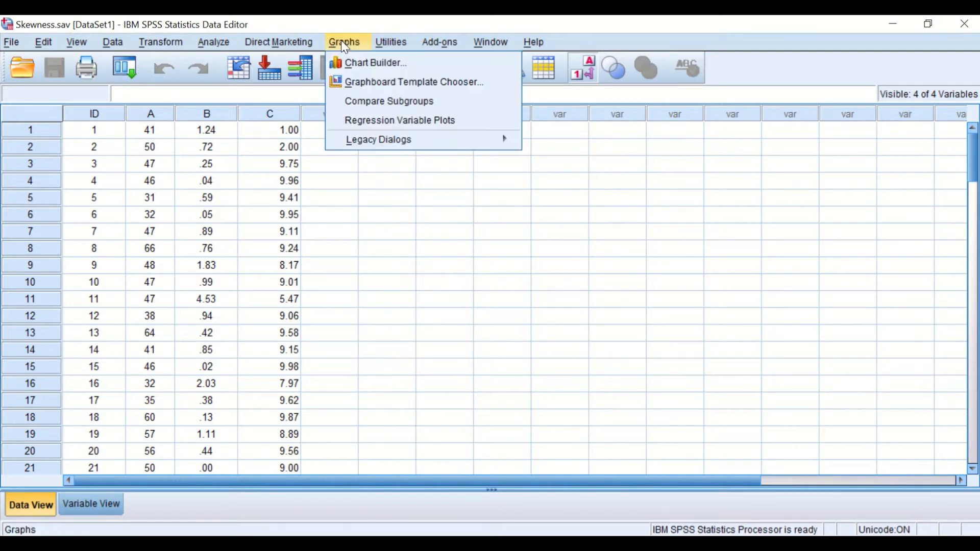
mouse_move(378, 145)
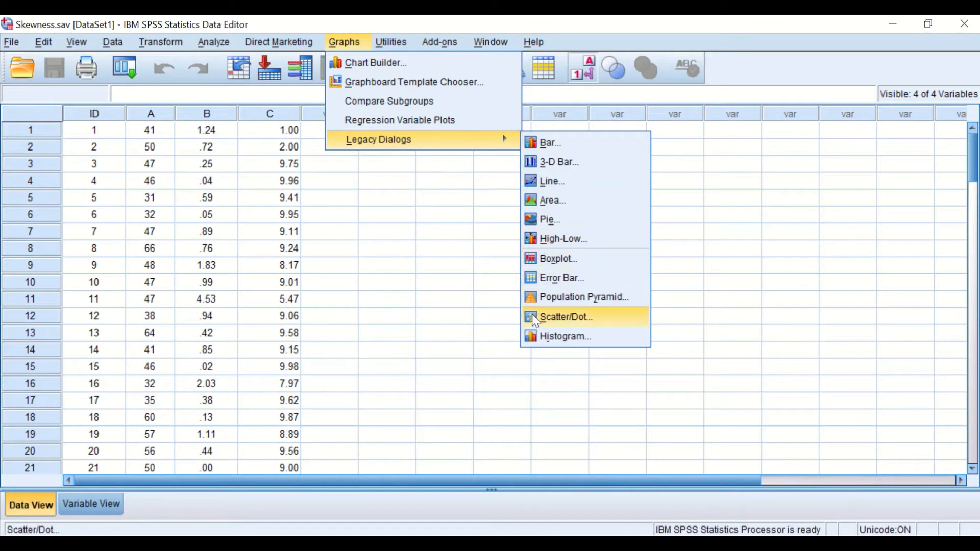
left_click(545, 337)
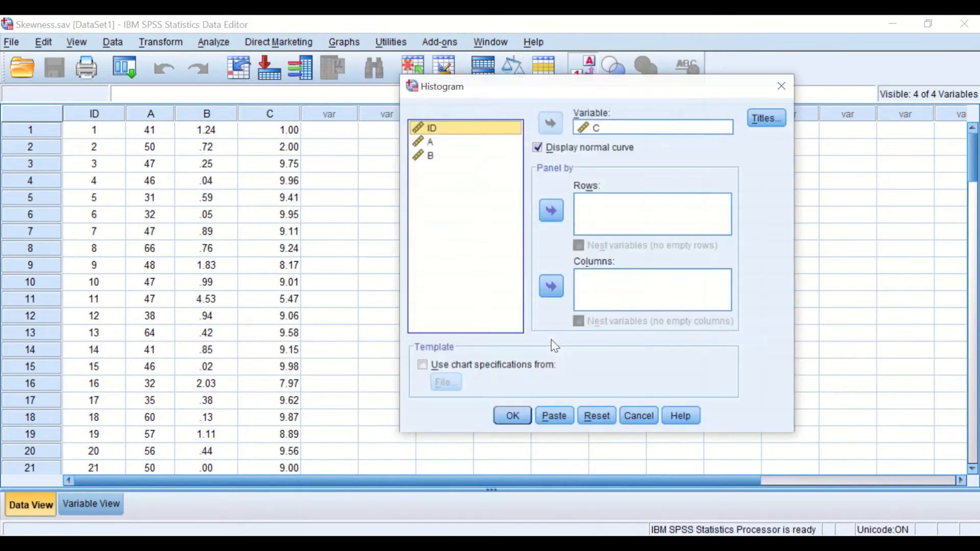
left_click(595, 421)
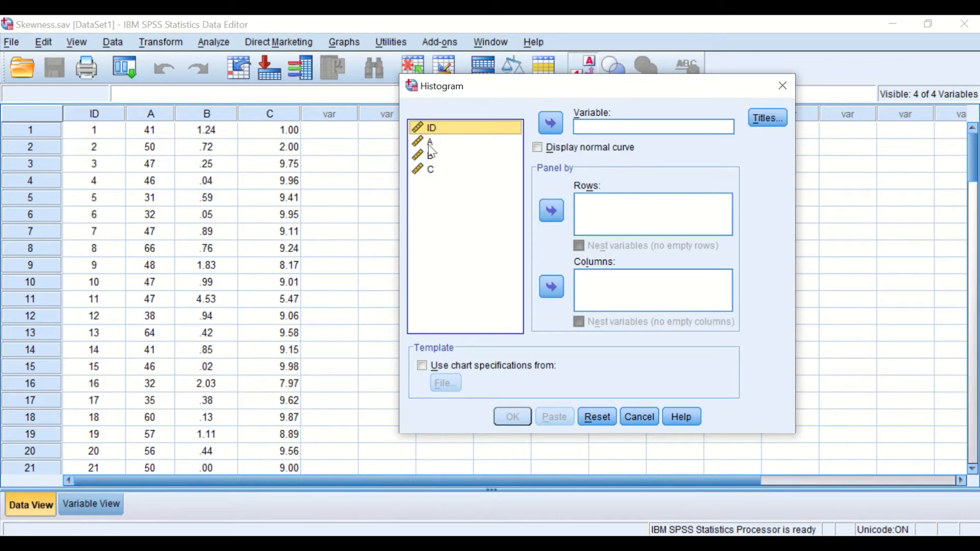
left_click(467, 143)
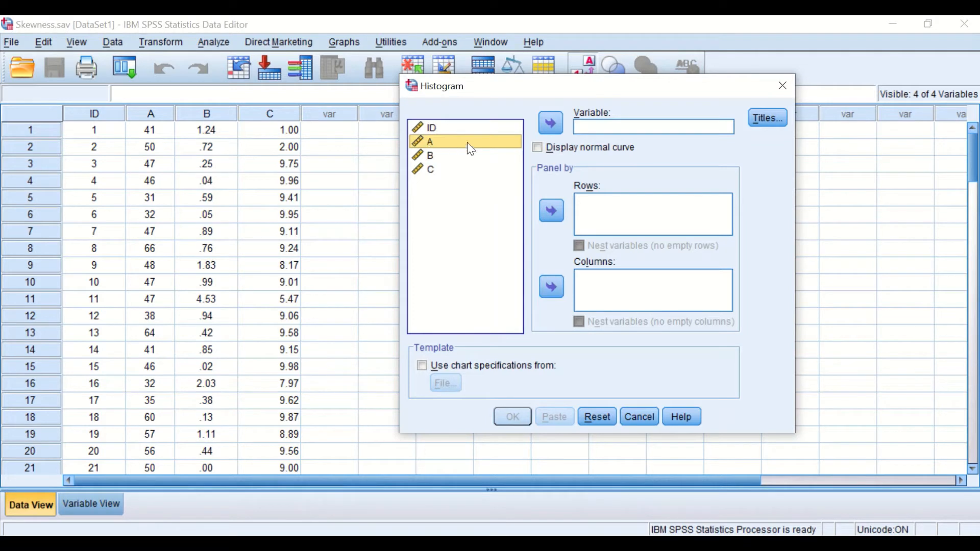
left_click(551, 124)
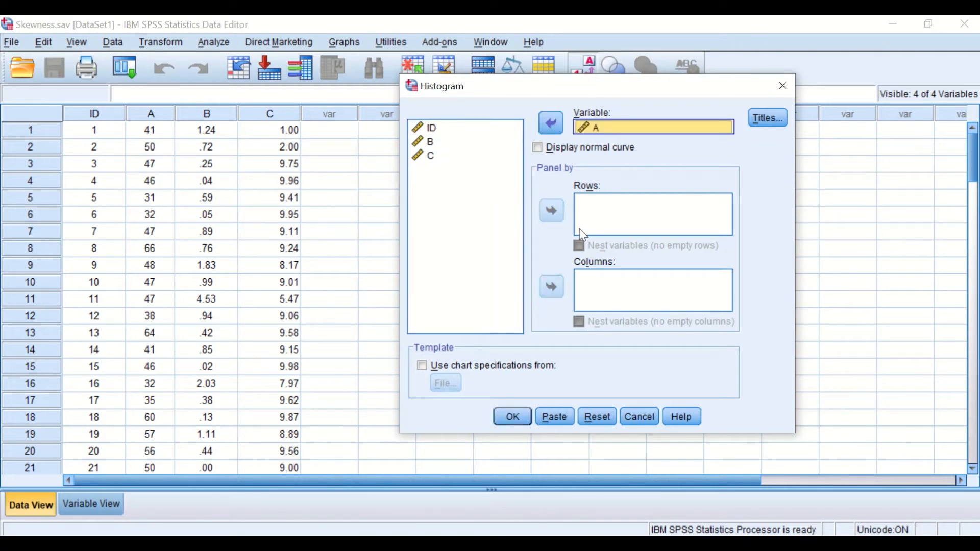
left_click(538, 149)
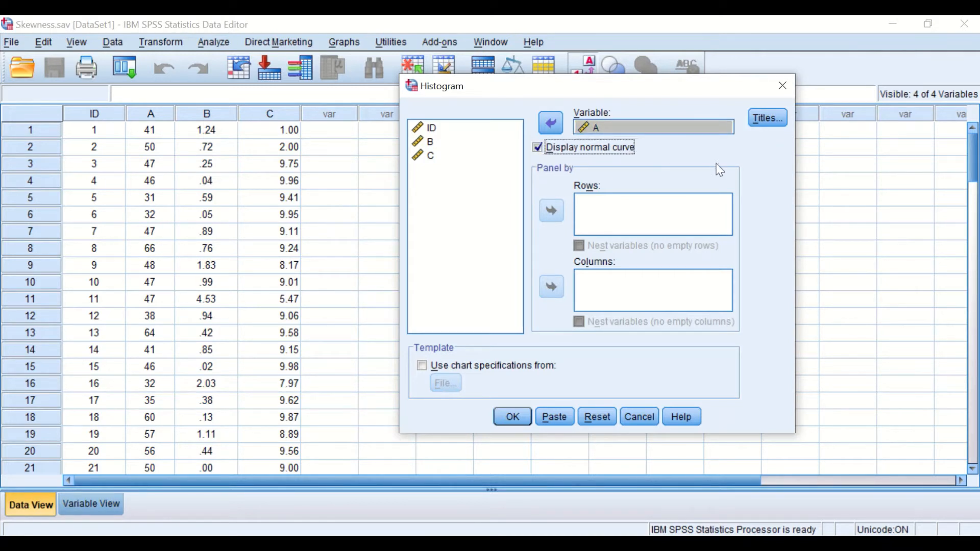
left_click(512, 418)
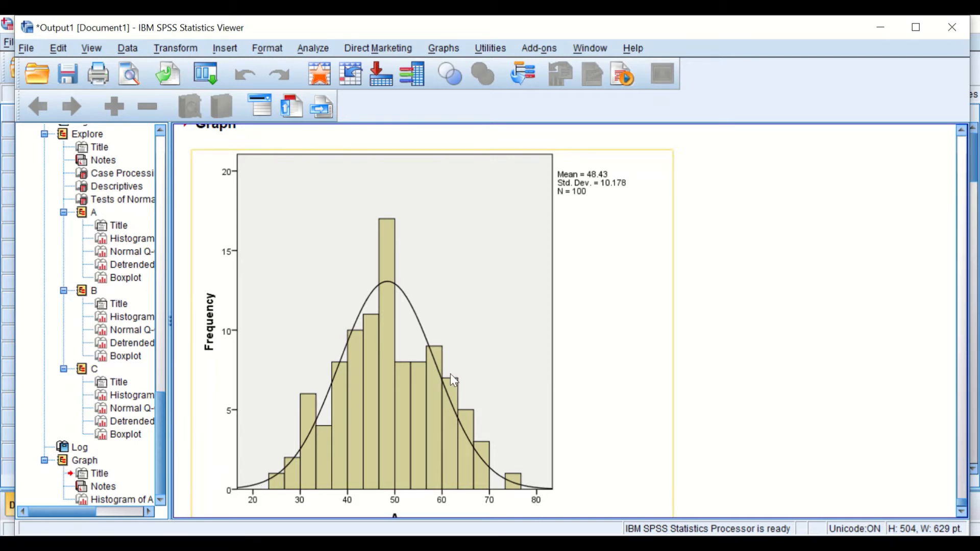
- Create a histogram of variable B with a normal curve, replacing A as the histogram variable
scroll(449, 351, "up", 3)
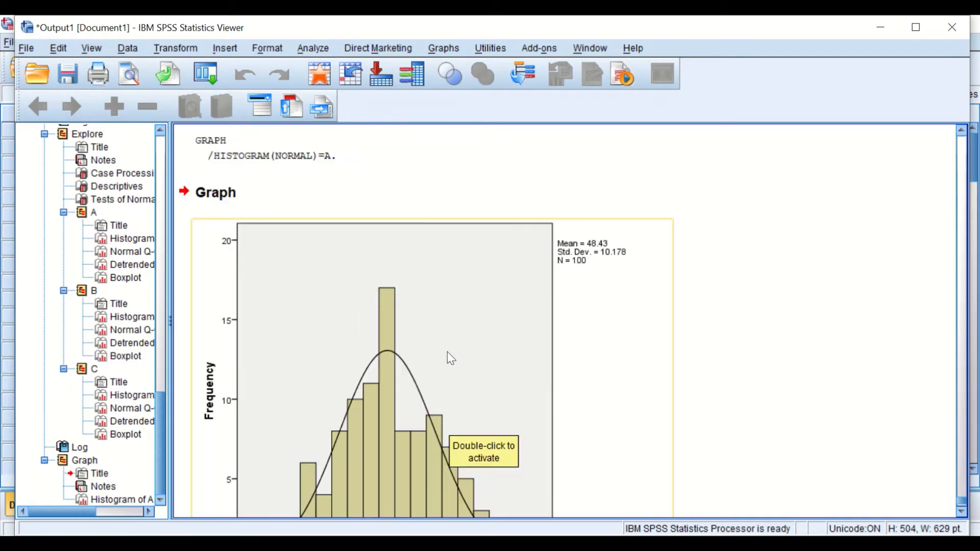
scroll(367, 327, "down", 5)
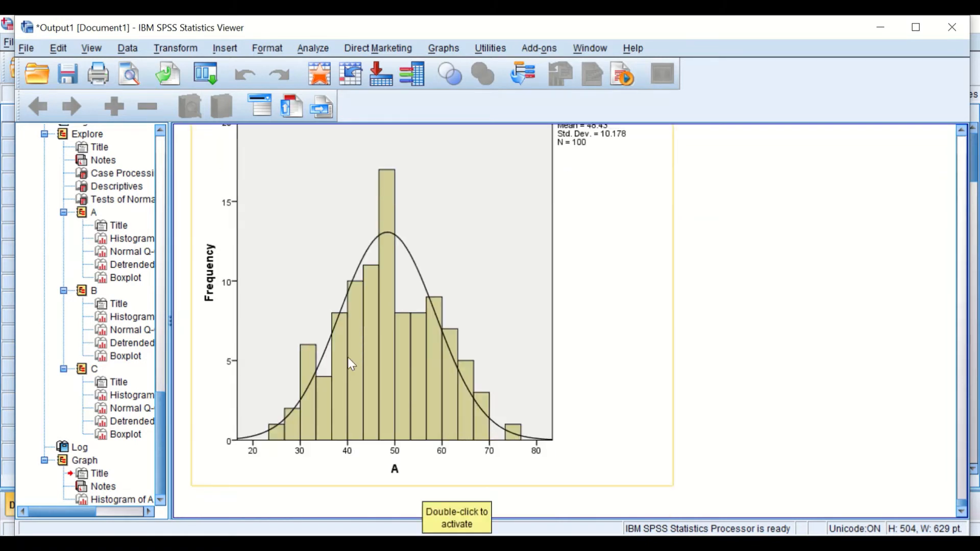
left_click(441, 47)
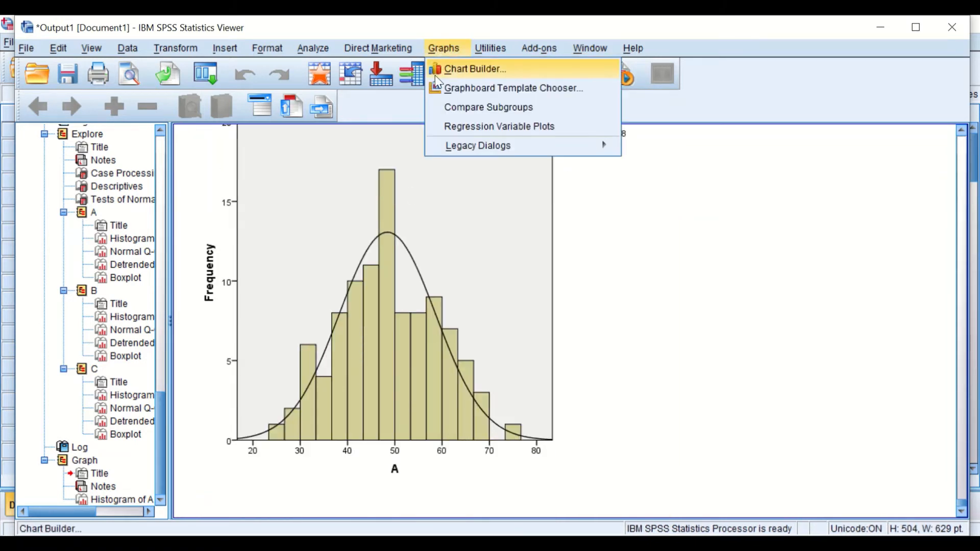
mouse_move(478, 147)
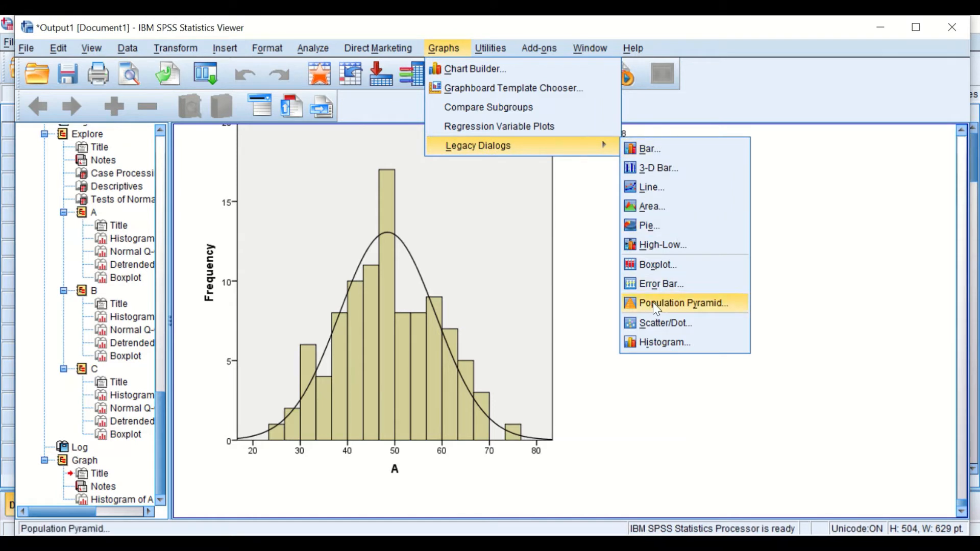
left_click(654, 337)
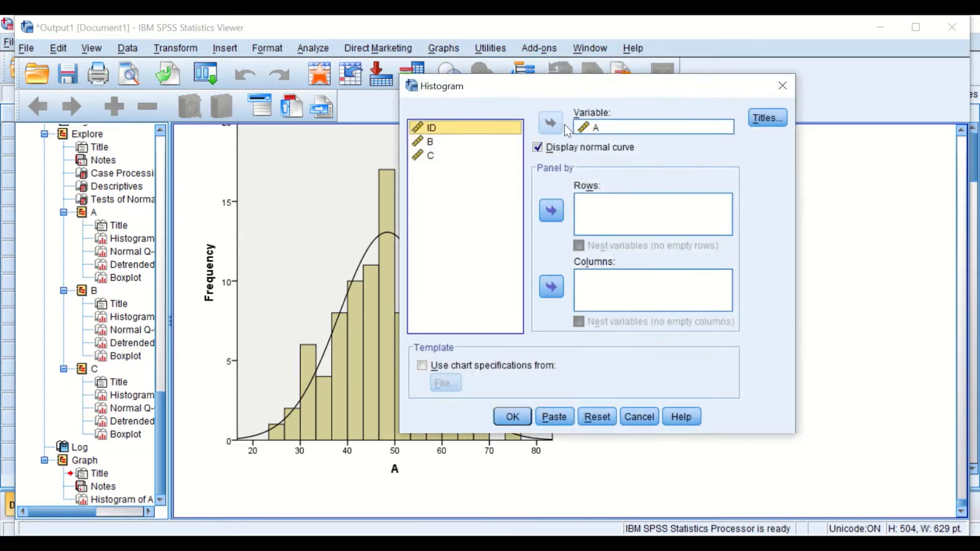
left_click(585, 127)
left_click(550, 123)
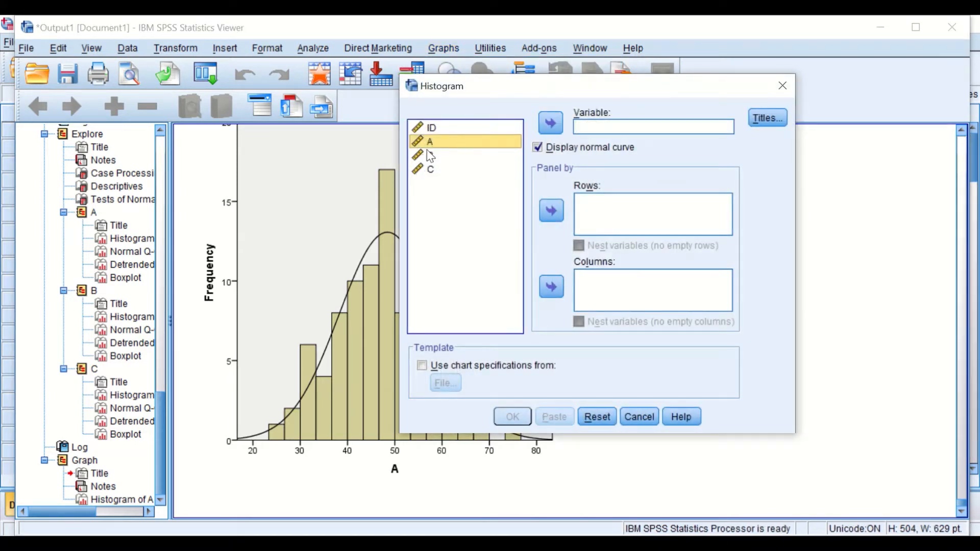
left_click(430, 155)
left_click(547, 125)
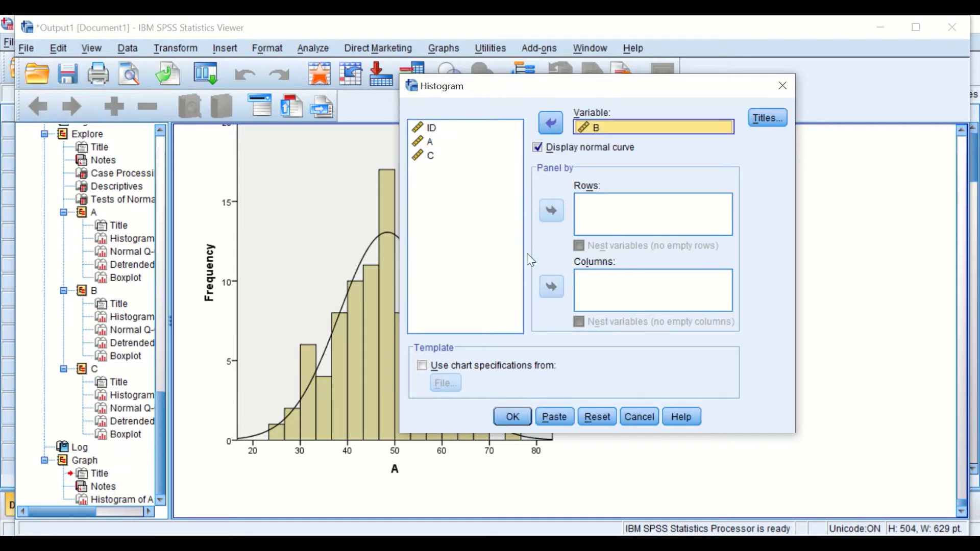
left_click(508, 412)
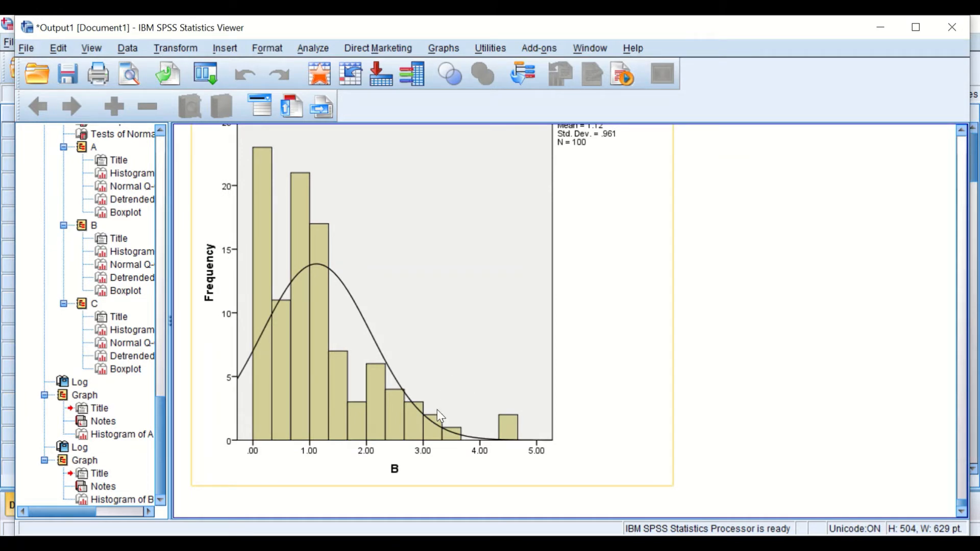
- Create a histogram of variable C with a normal curve, replacing B as the histogram variable
scroll(419, 341, "up", 3)
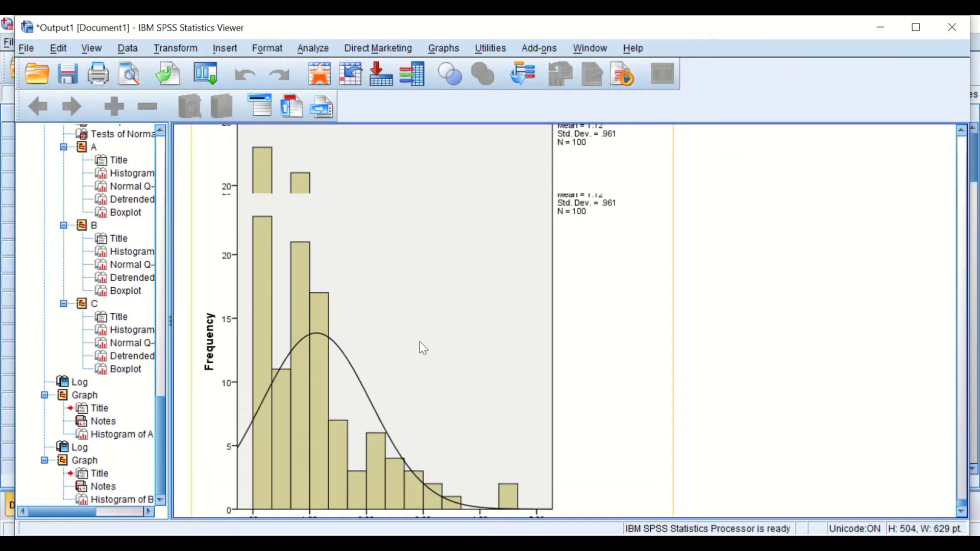
scroll(428, 354, "up", 3)
scroll(440, 359, "down", 6)
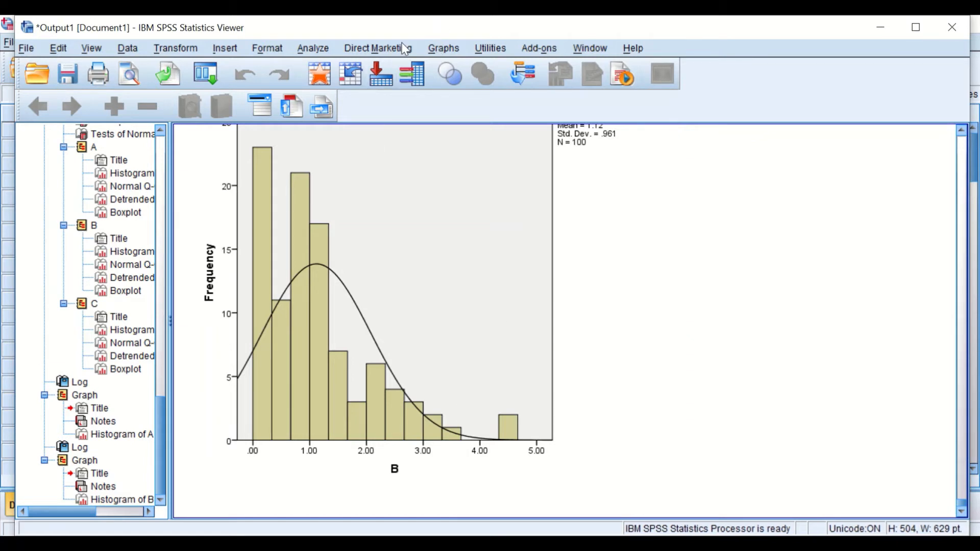
left_click(205, 74)
left_click(217, 97)
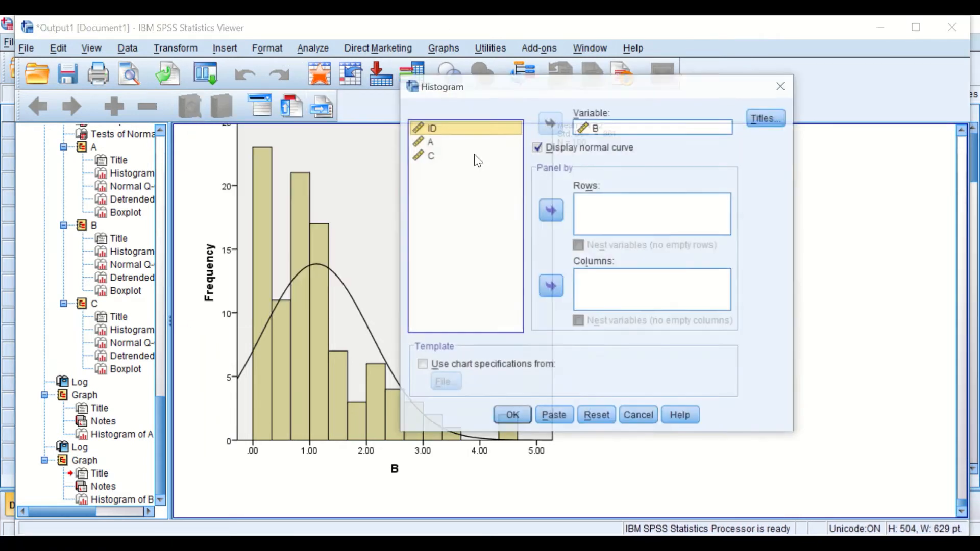
left_click(615, 126)
left_click(550, 123)
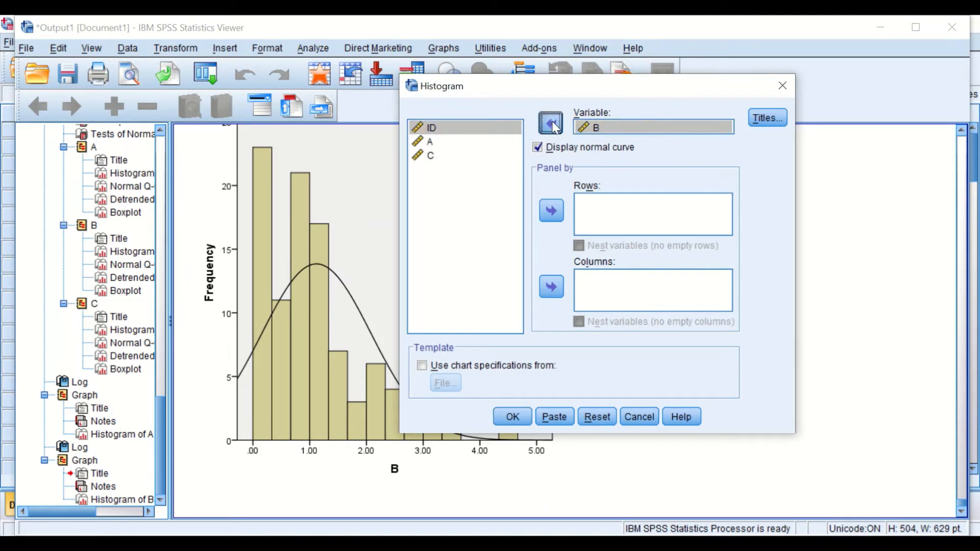
left_click(431, 169)
left_click(550, 123)
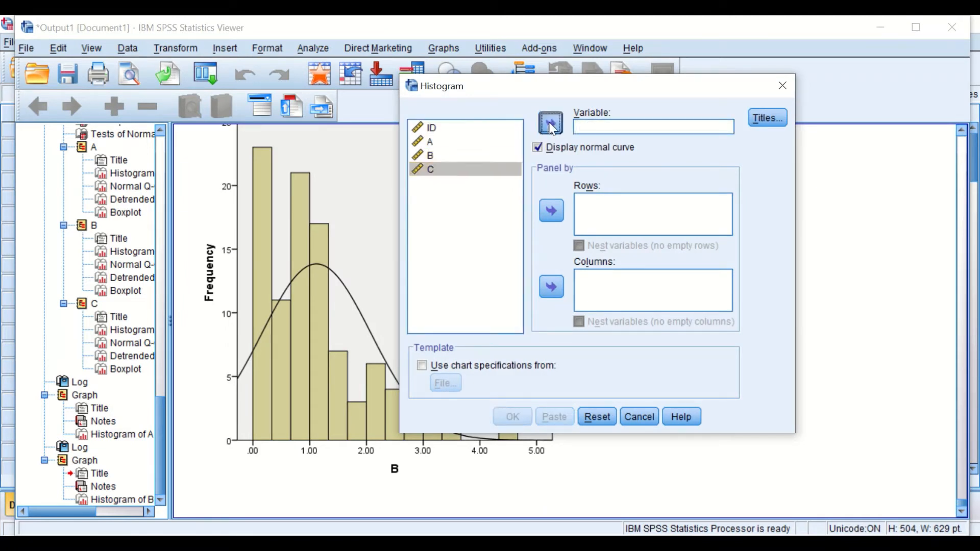
left_click(508, 414)
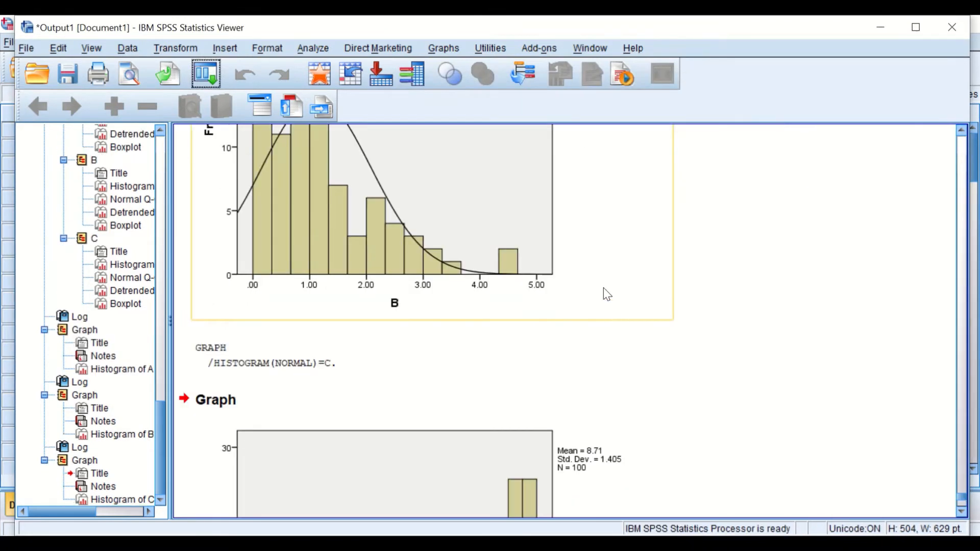
- Scroll through the output to compare the histograms of A, B and C
scroll(599, 324, "down", 2)
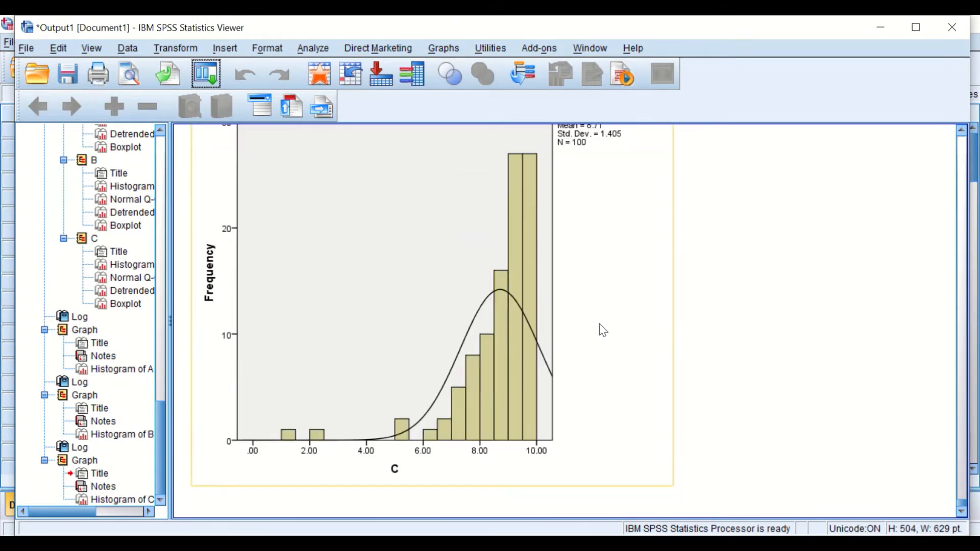
scroll(600, 328, "up", 3)
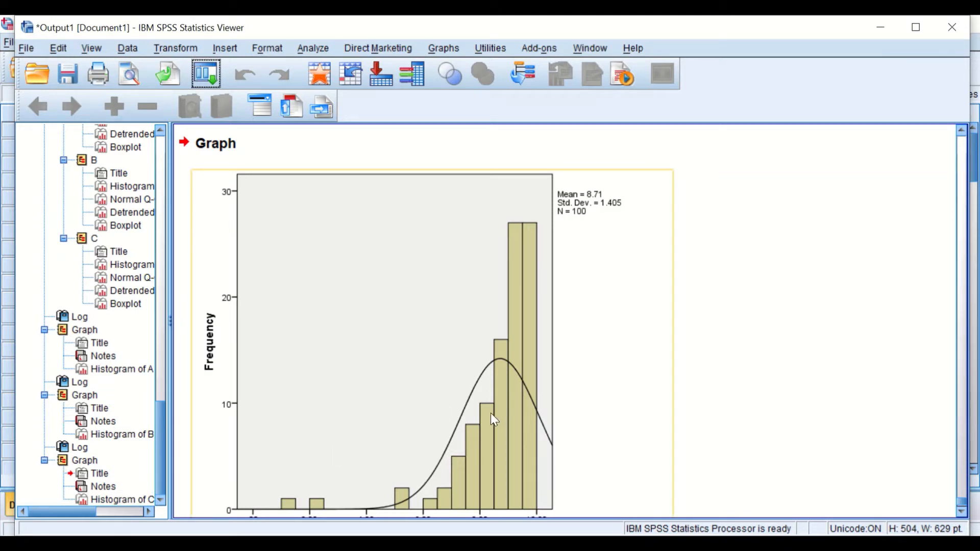
scroll(491, 412, "up", 3)
scroll(488, 408, "up", 12)
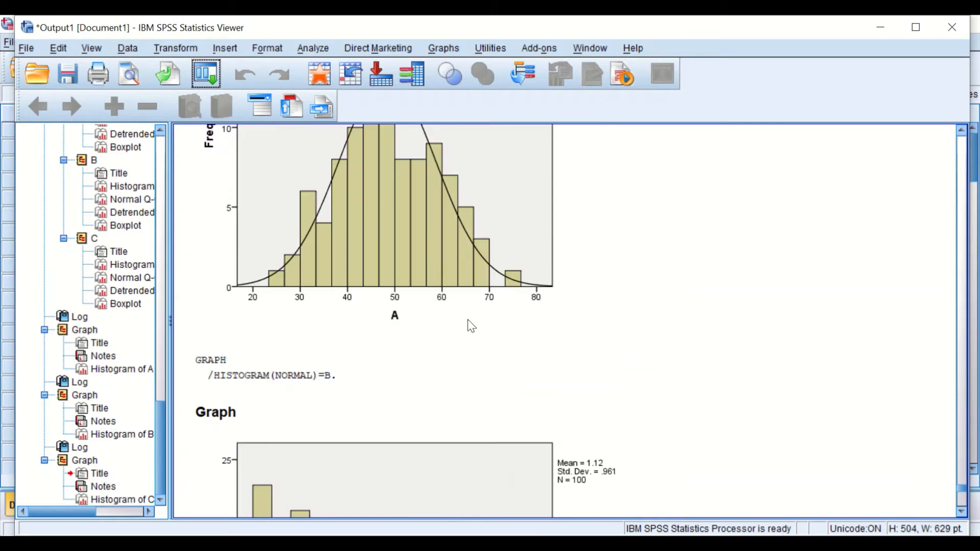
scroll(428, 231, "up", 3)
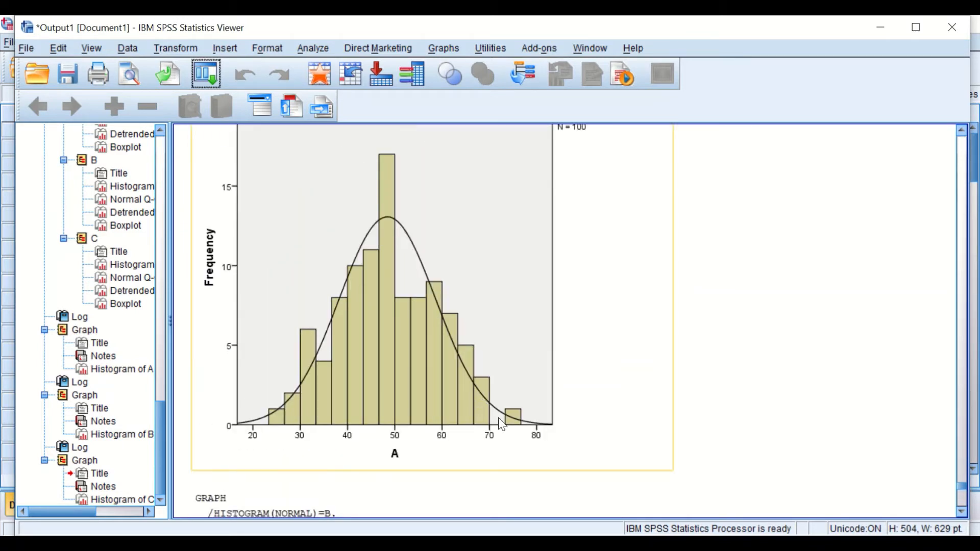
scroll(371, 322, "down", 7)
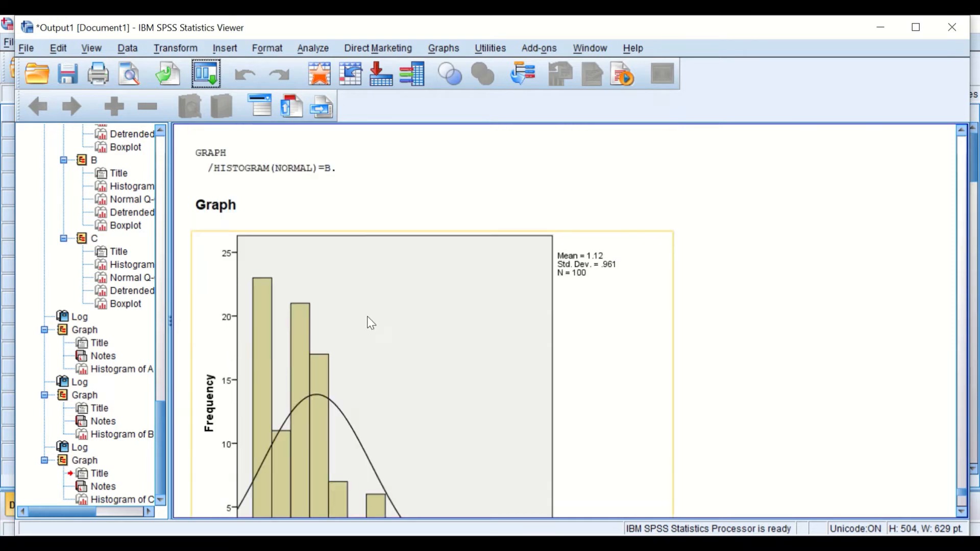
scroll(371, 323, "down", 3)
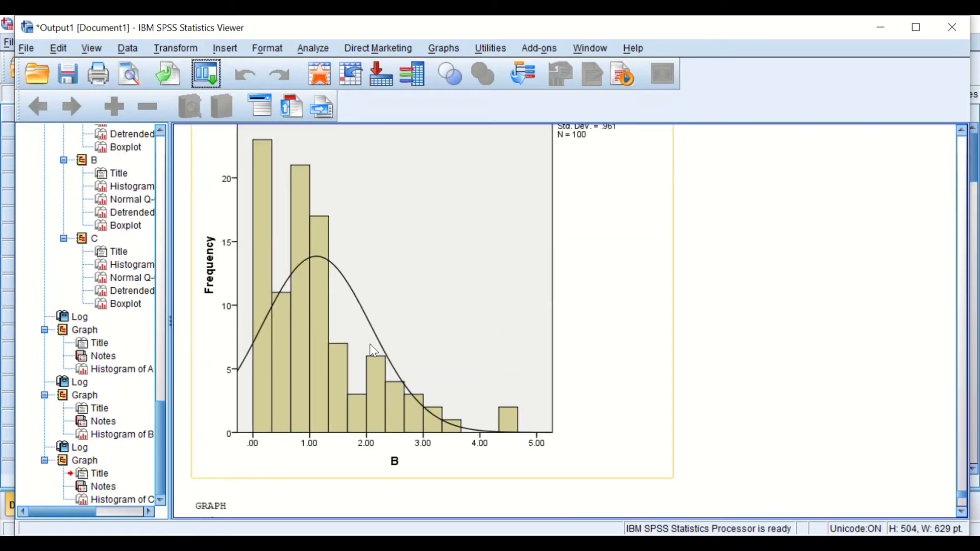
scroll(519, 384, "down", 10)
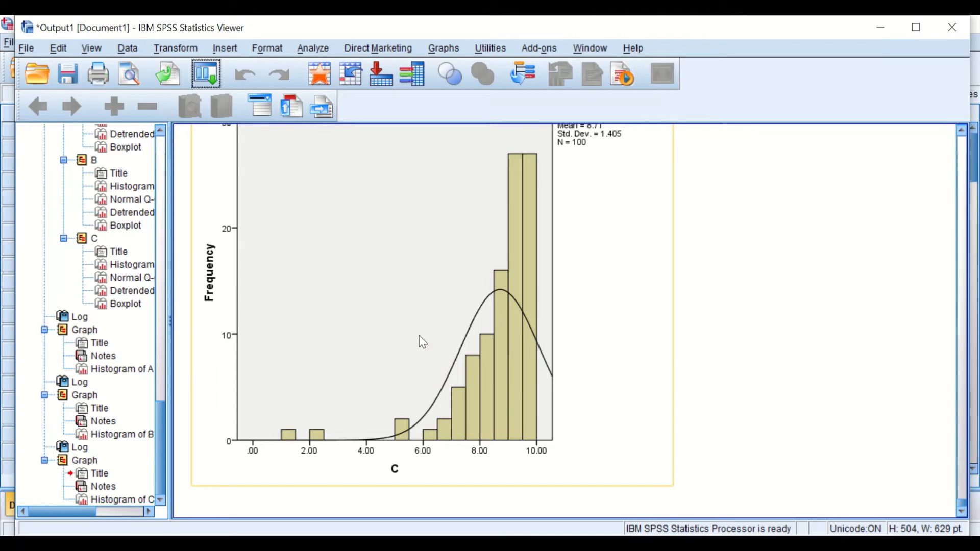
- Create a simple boxplot of variable A in Chart Builder after resetting the dialog
left_click(449, 47)
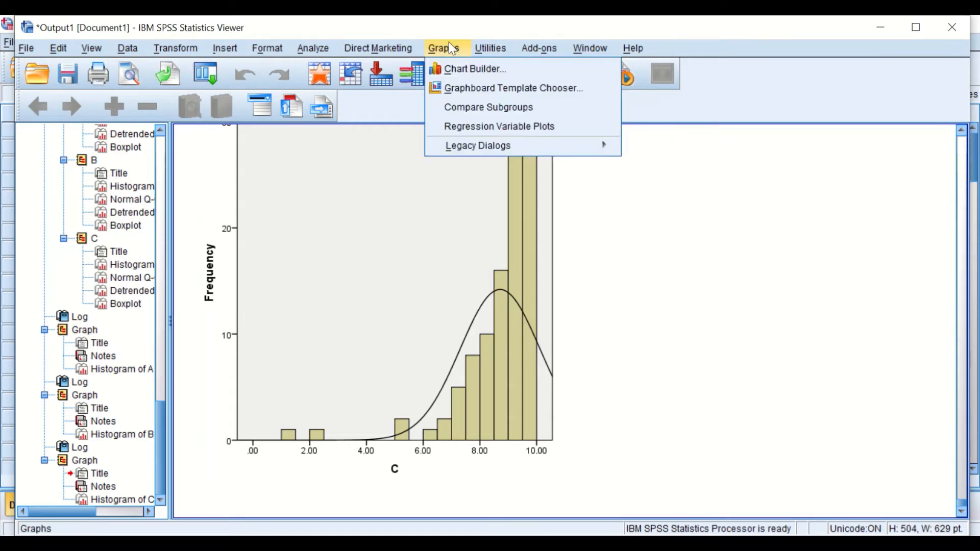
left_click(459, 69)
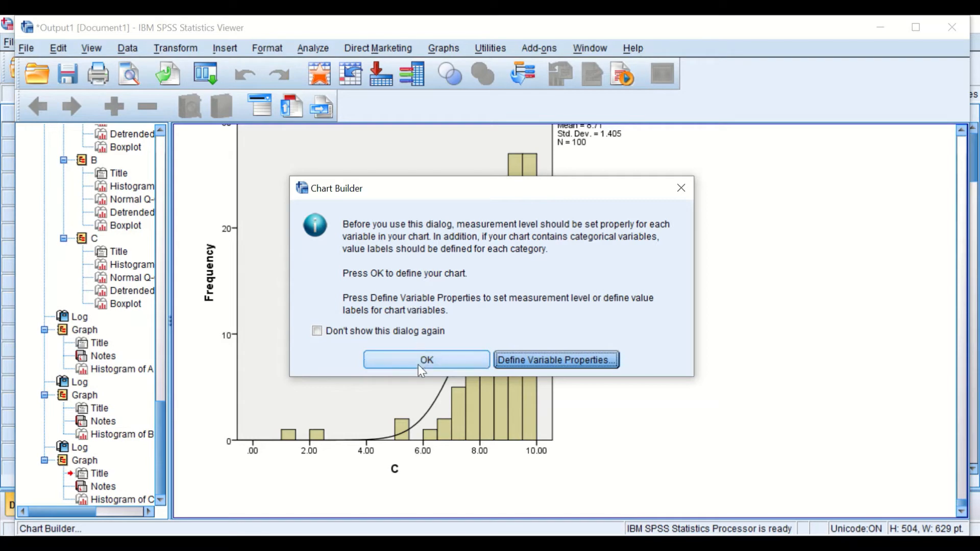
left_click(440, 360)
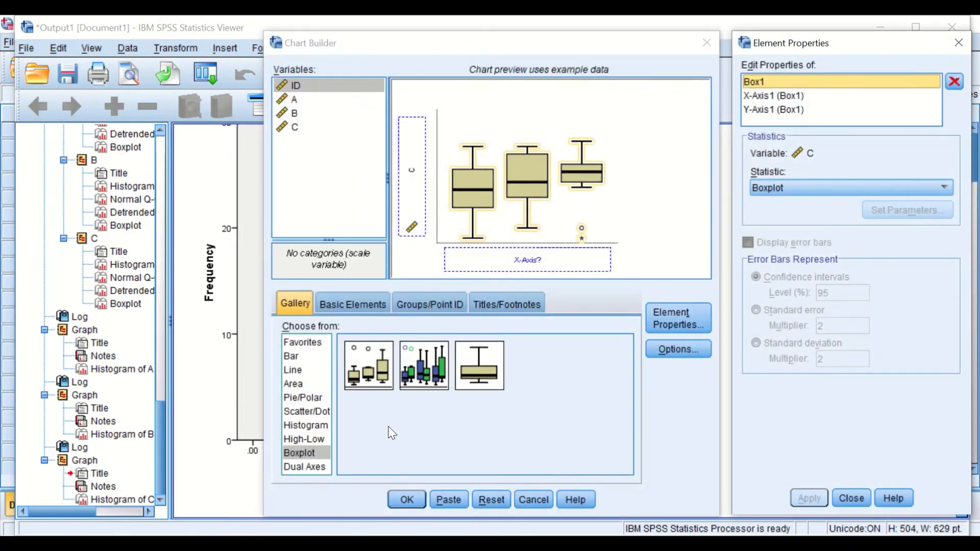
left_click(491, 498)
left_click(301, 453)
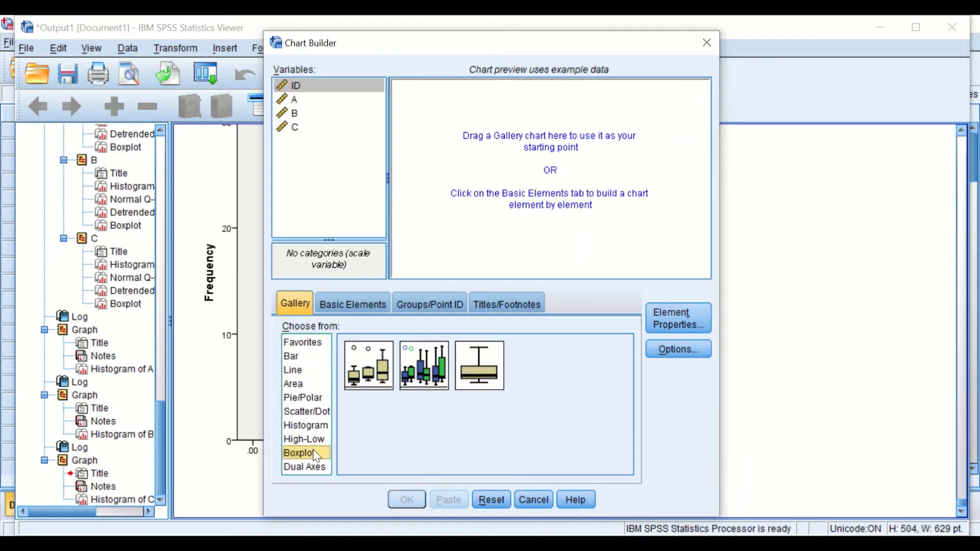
left_click_drag(477, 360, 499, 246)
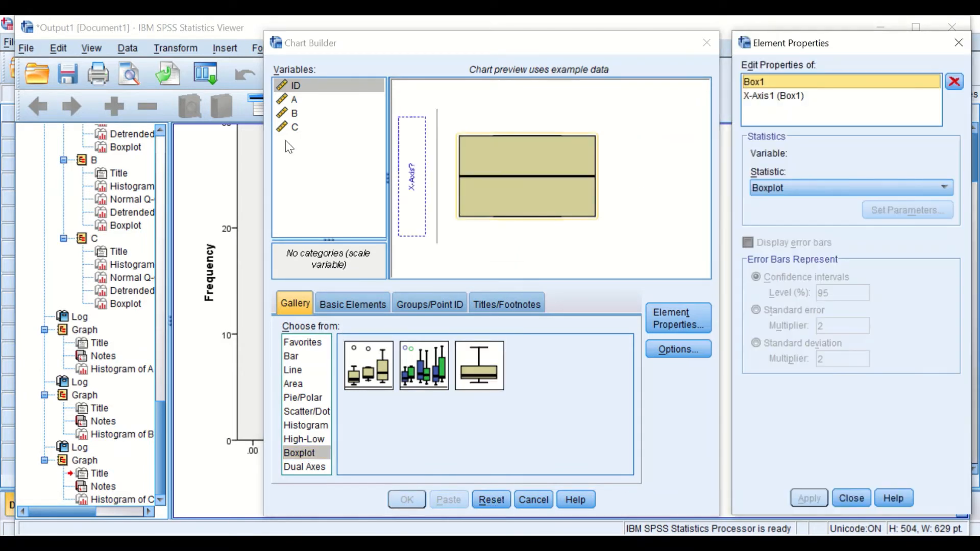
left_click(292, 101)
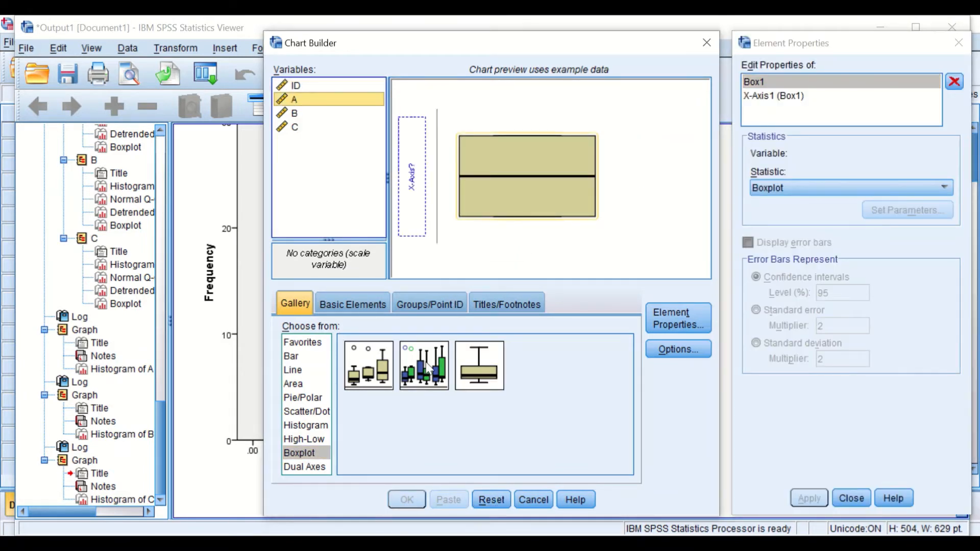
left_click_drag(311, 96, 415, 180)
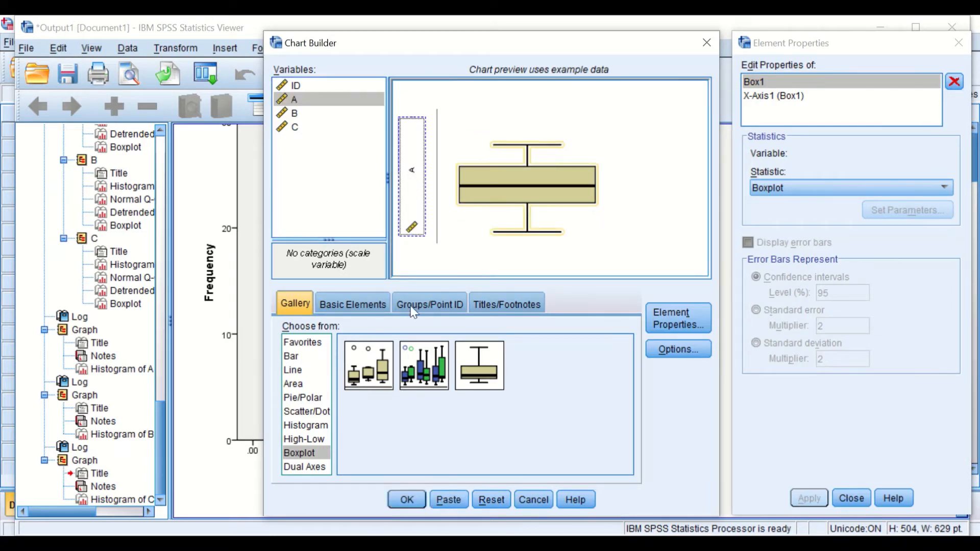
left_click(412, 495)
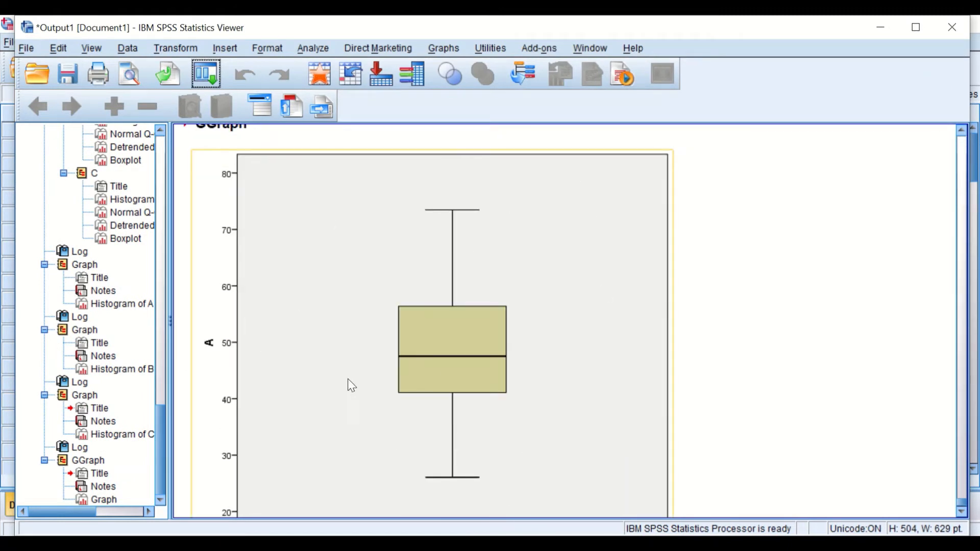
- Scroll through the output to examine the boxplot of A and its chart syntax
left_click(508, 141)
left_click(248, 223)
scroll(418, 388, "down", 2)
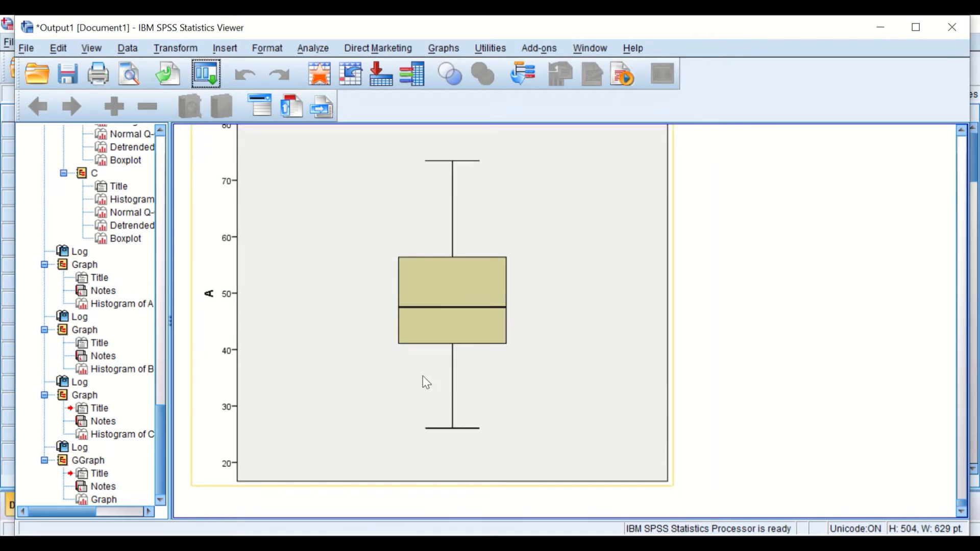
scroll(432, 388, "up", 5)
scroll(431, 385, "down", 2)
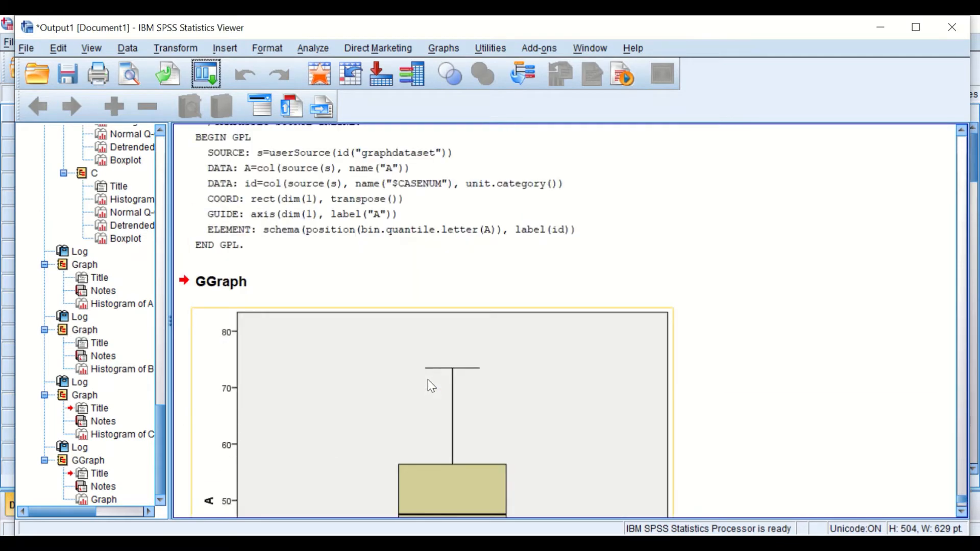
scroll(371, 391, "down", 2)
scroll(378, 393, "up", 5)
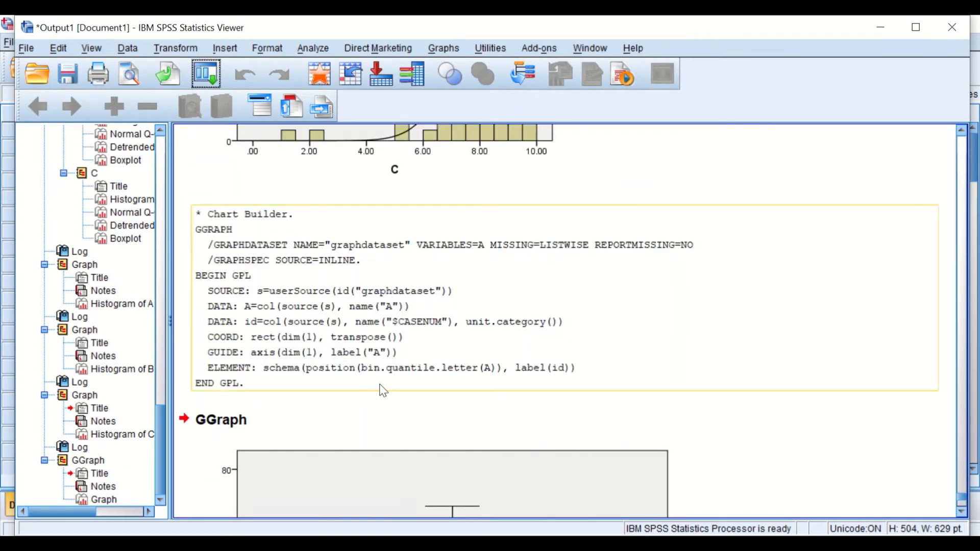
scroll(384, 357, "up", 10)
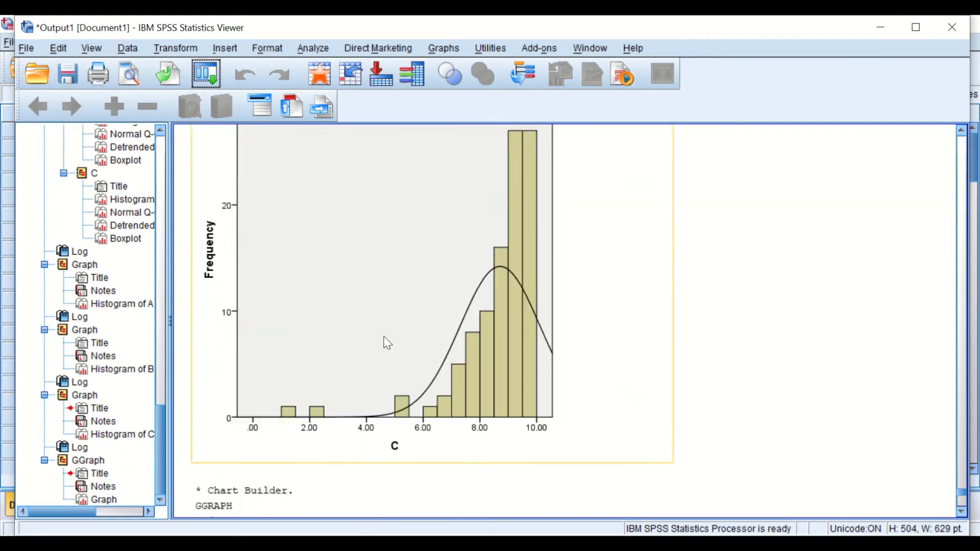
- Create a boxplot of variable B by reopening the recent Chart Builder and replacing A with B
left_click(205, 74)
left_click(213, 98)
left_click(428, 359)
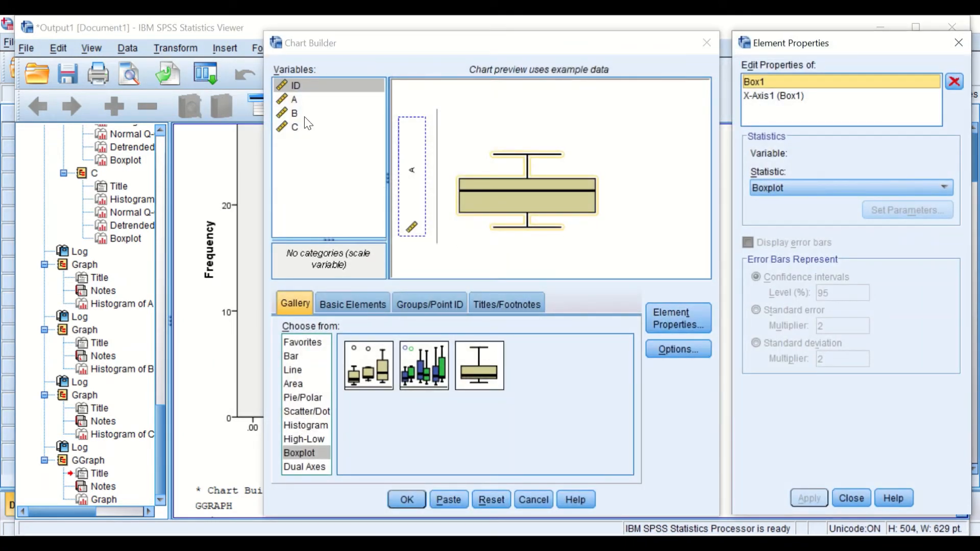
left_click_drag(293, 113, 413, 177)
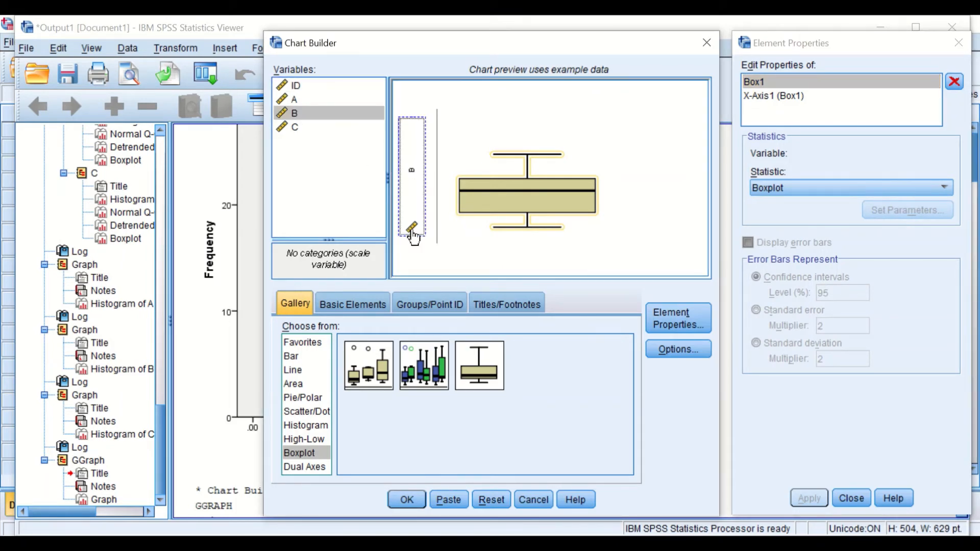
left_click(415, 494)
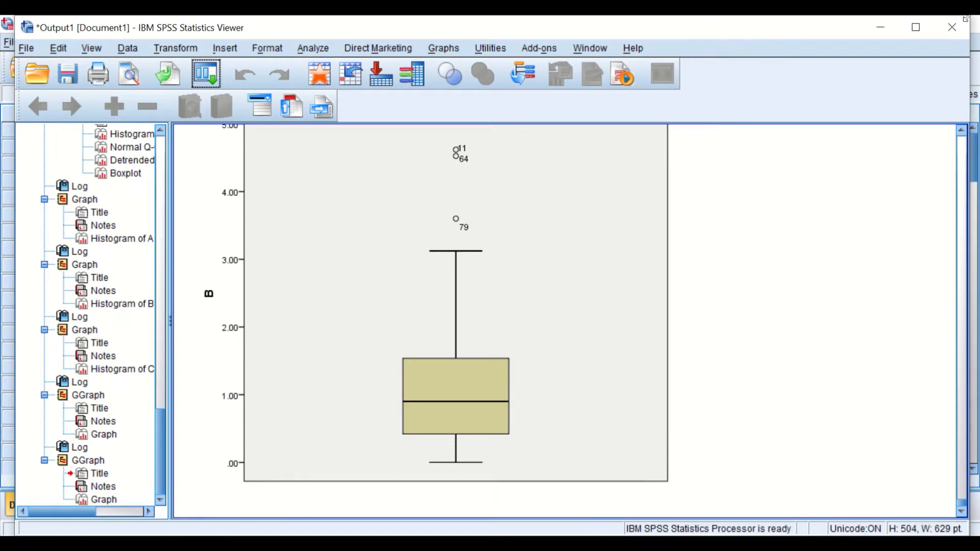
- Try to create a boxplot of variable C by reopening Chart Builder and selecting C
mouse_move(630, 49)
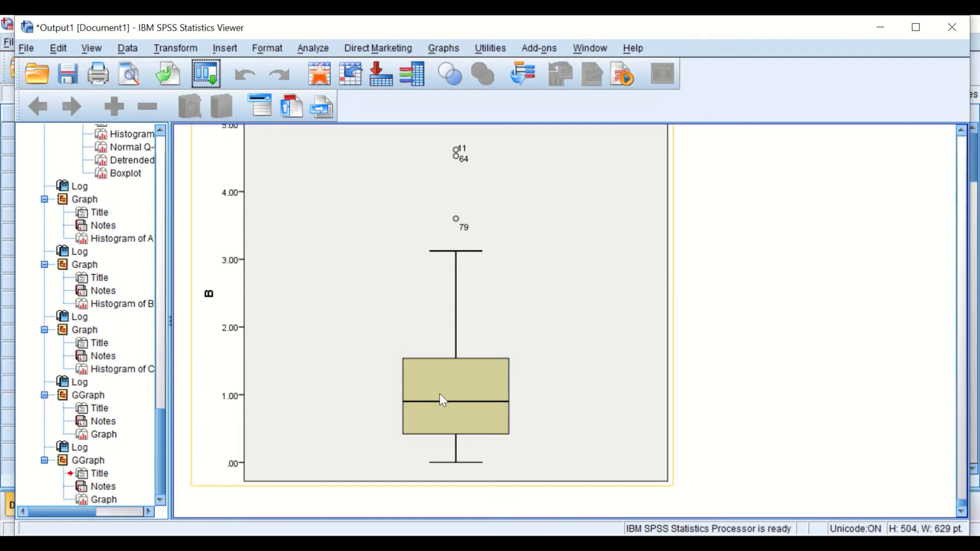
left_click(205, 74)
left_click(216, 104)
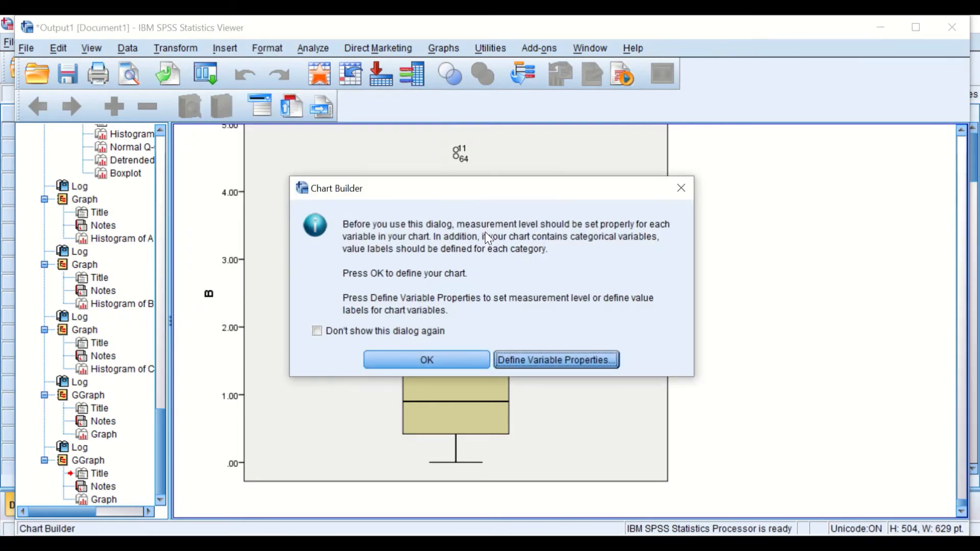
left_click(449, 359)
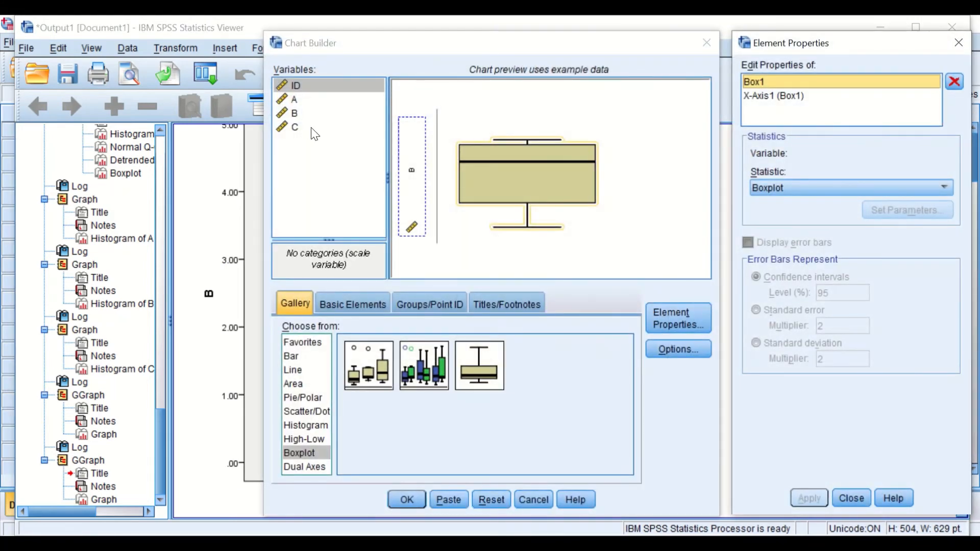
left_click(295, 127)
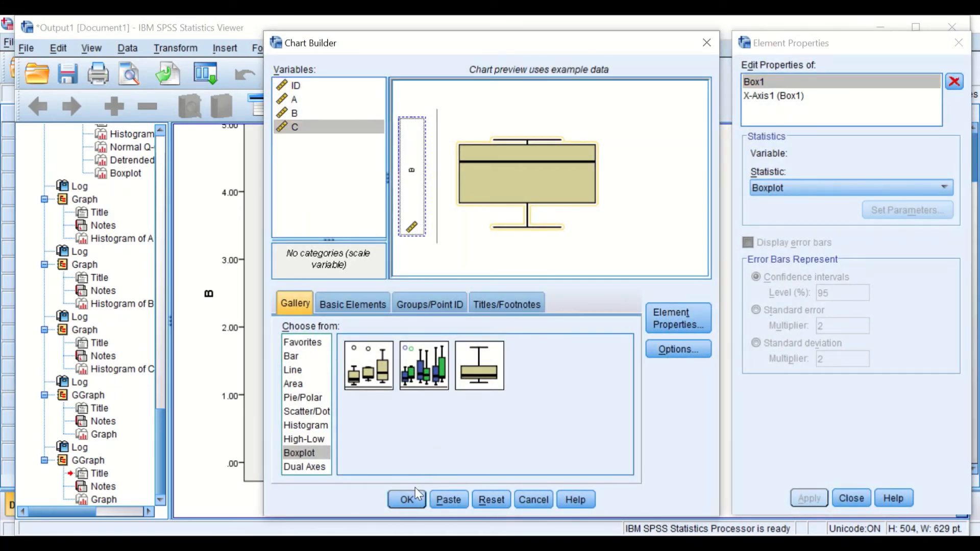
left_click(414, 495)
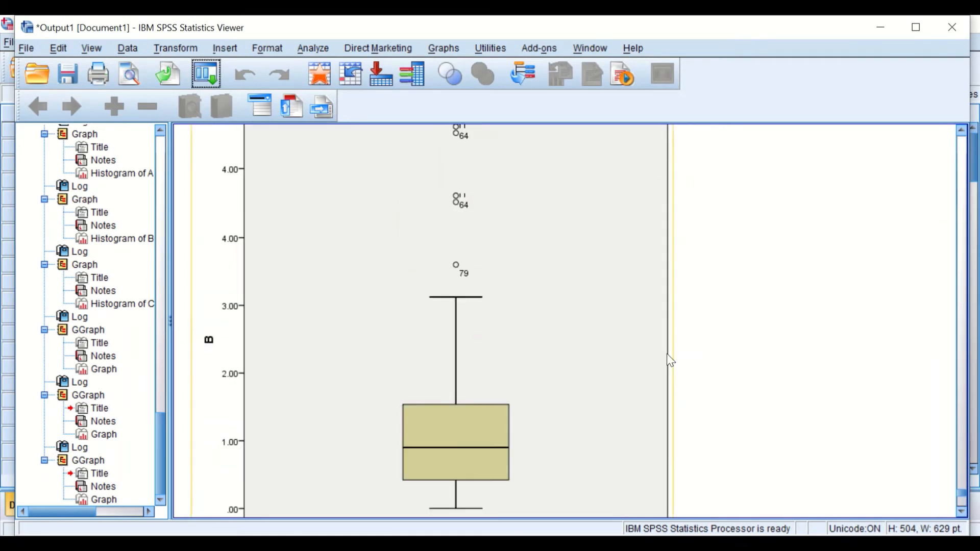
- Create a boxplot of variable C by reopening Chart Builder and placing C on the axis instead of B
left_click(203, 78)
left_click(214, 101)
left_click(427, 358)
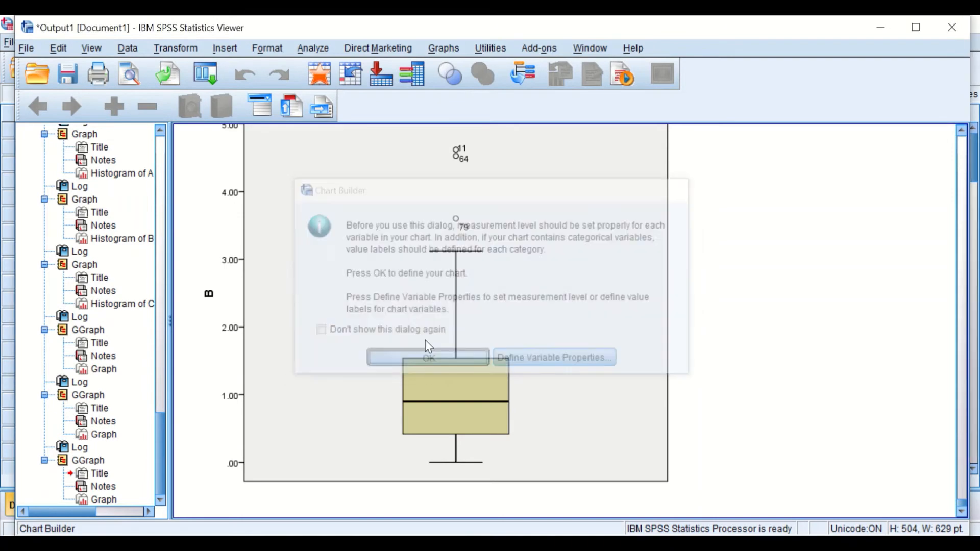
left_click_drag(306, 126, 407, 193)
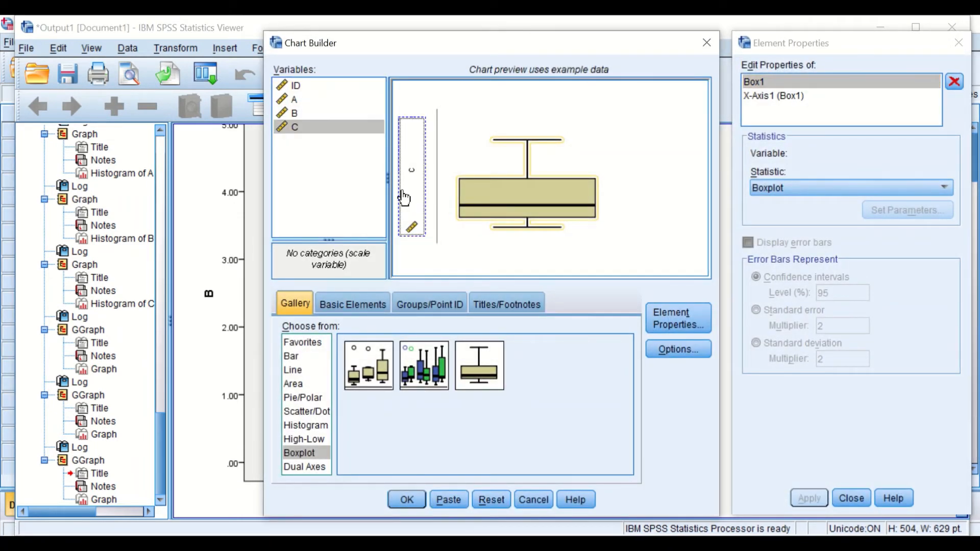
left_click(407, 499)
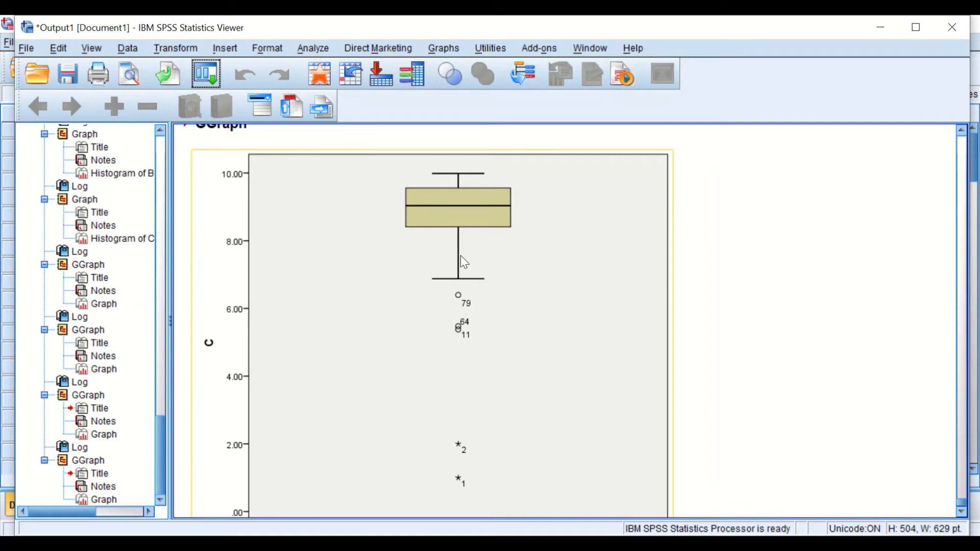
scroll(487, 285, "up", 3)
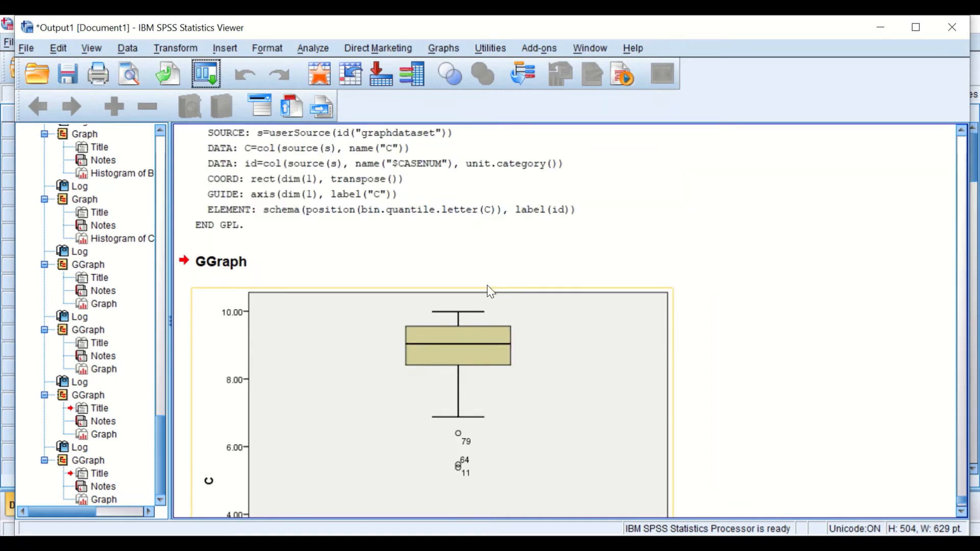
scroll(490, 292, "up", 10)
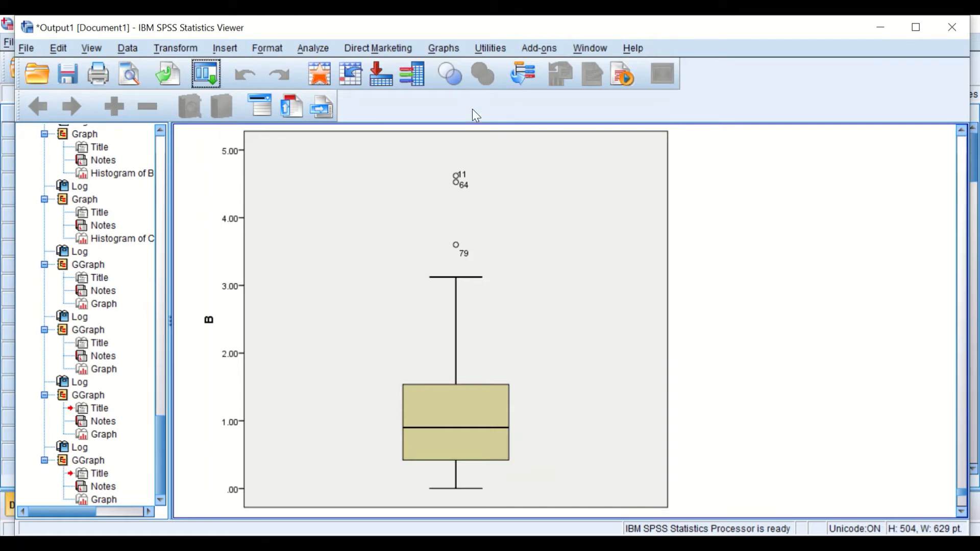
left_click(326, 46)
mouse_move(312, 89)
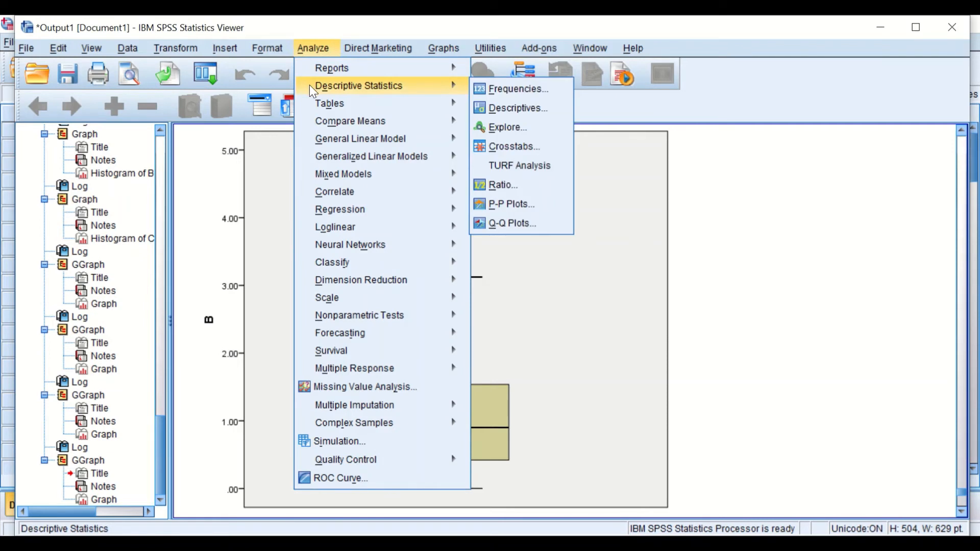
left_click(310, 47)
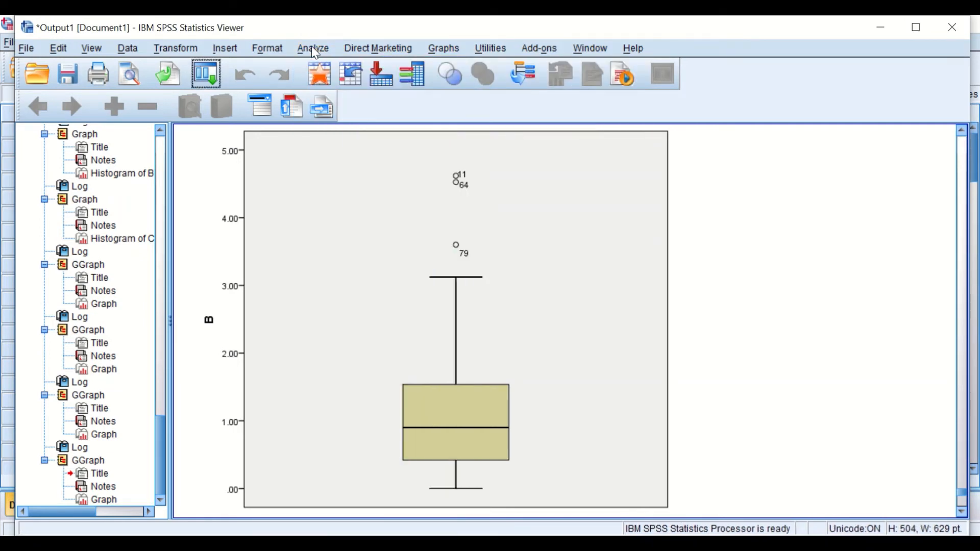
- Create normal Q-Q plots for variables A, B and C after resetting the Q-Q Plots dialog
left_click(314, 49)
mouse_move(339, 89)
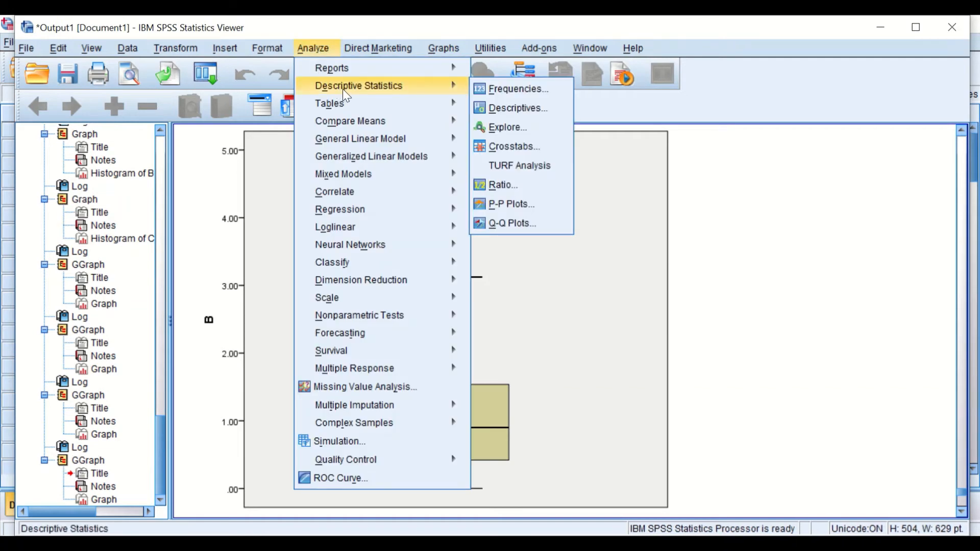
left_click(508, 225)
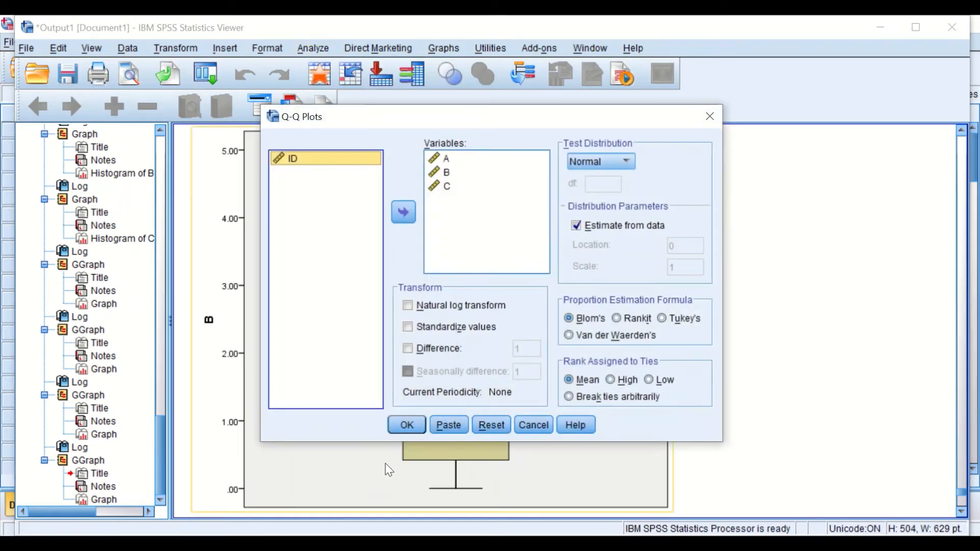
left_click(479, 425)
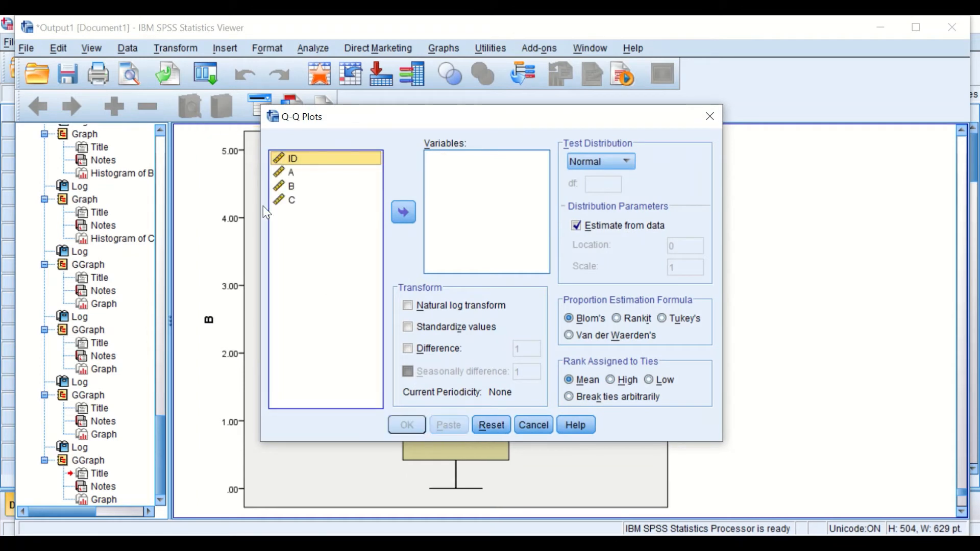
left_click(289, 176)
left_click(285, 192, "shift")
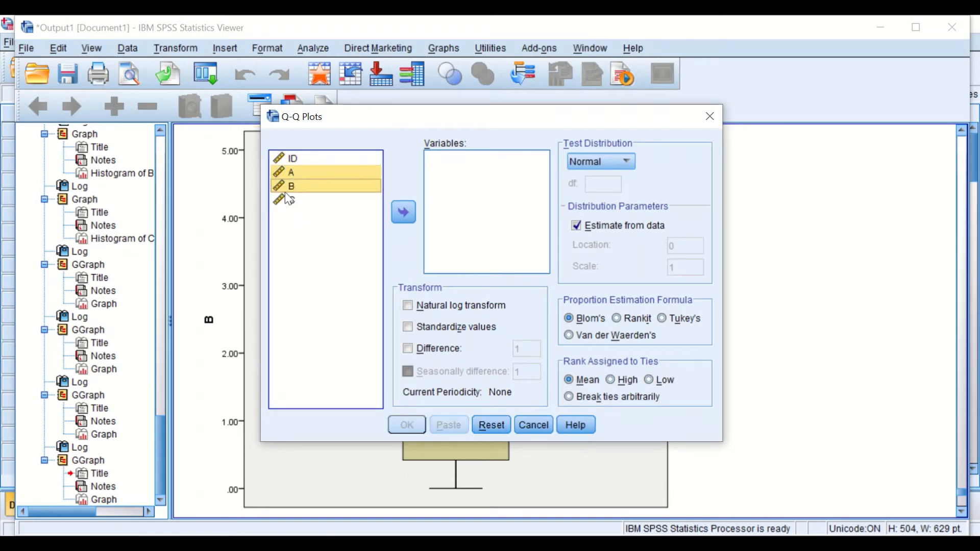
left_click(288, 199, "shift")
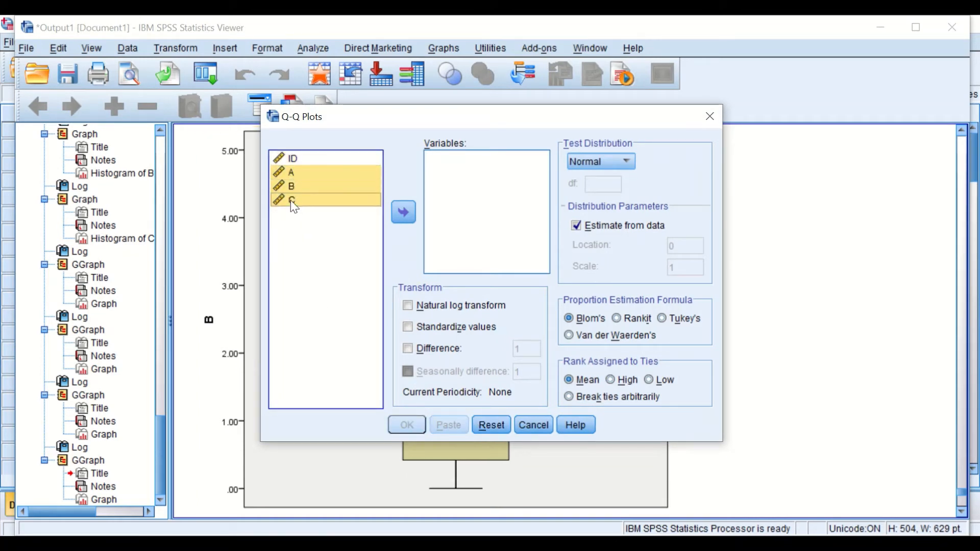
left_click(404, 212)
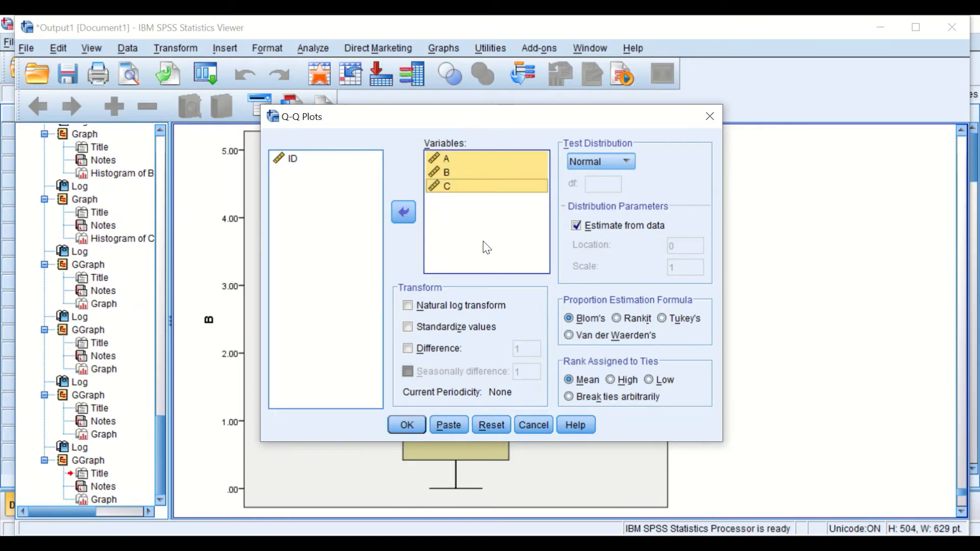
left_click(407, 424)
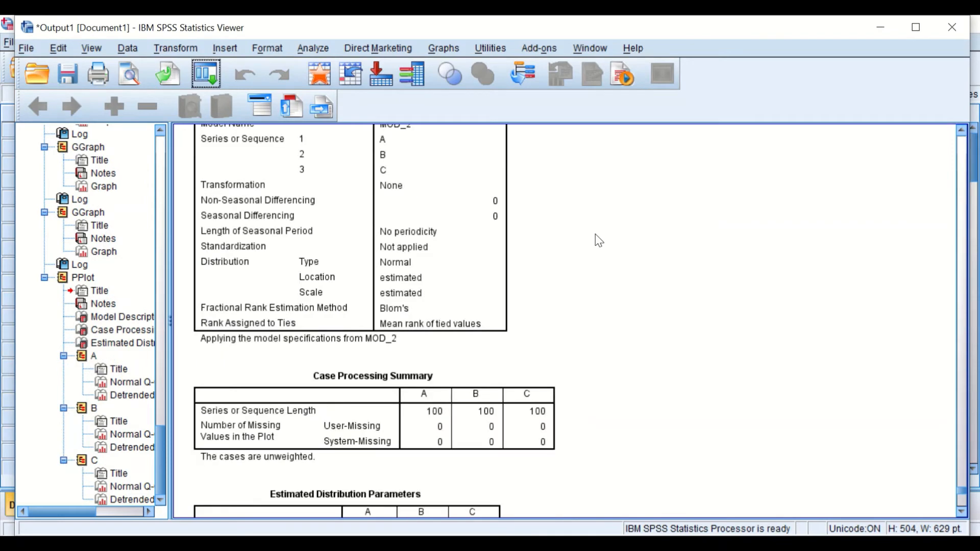
scroll(574, 212, "down", 8)
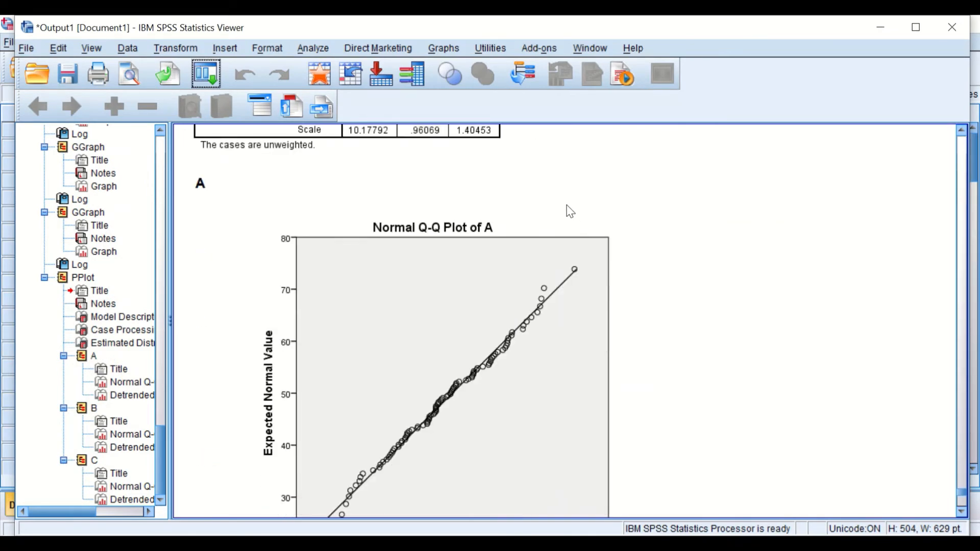
- Examine the normal and detrended Q-Q plots of A, B and C in the output
scroll(566, 212, "down", 2)
scroll(582, 220, "up", 4)
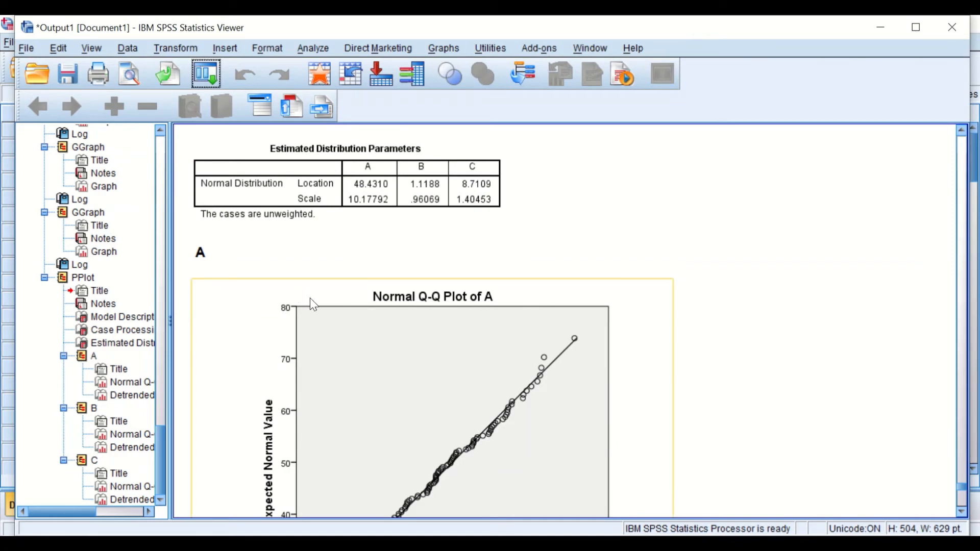
scroll(583, 290, "down", 5)
scroll(582, 281, "up", 4)
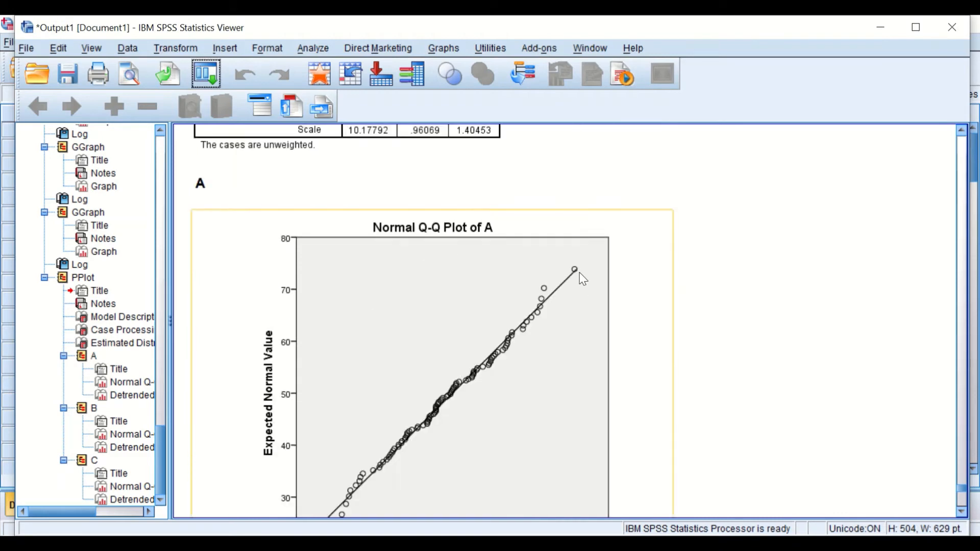
scroll(579, 276, "down", 2)
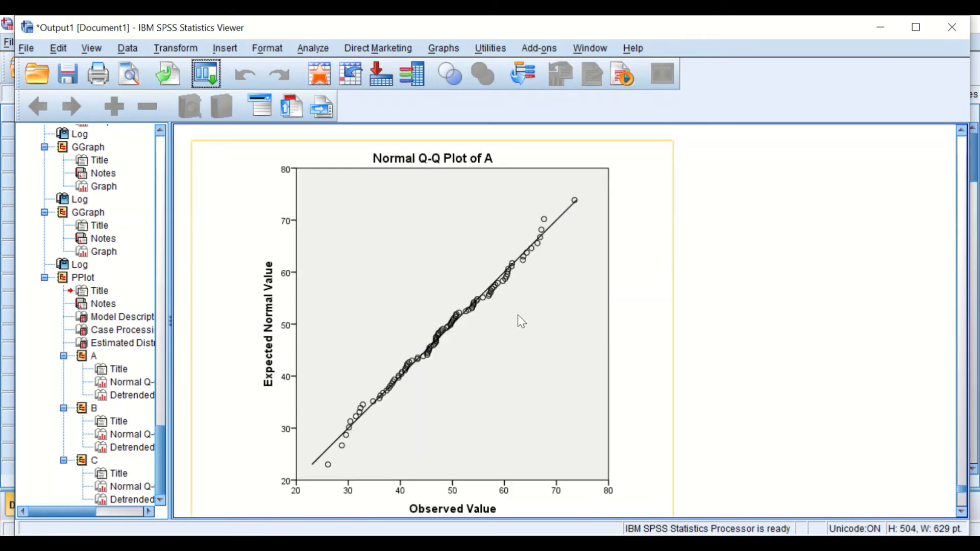
scroll(507, 265, "down", 4)
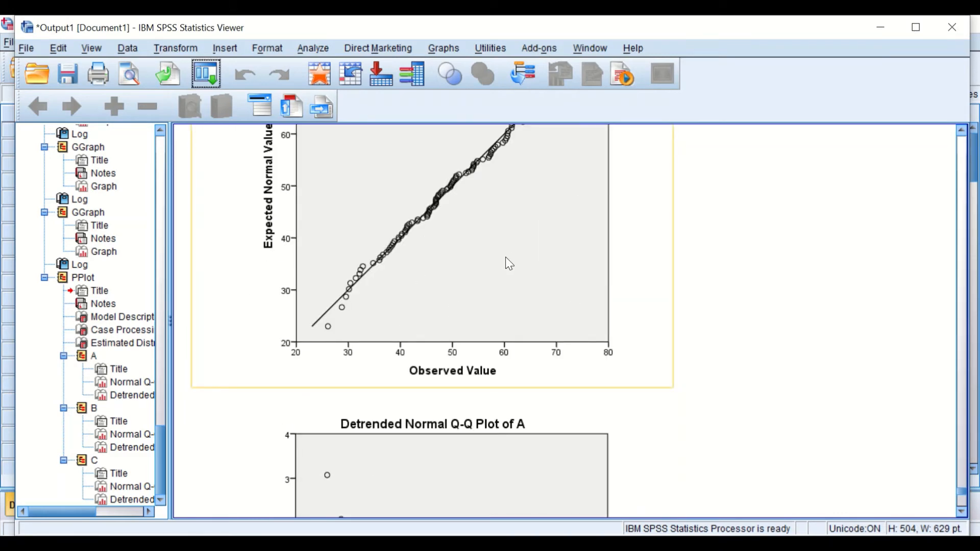
scroll(508, 262, "down", 3)
scroll(509, 265, "down", 8)
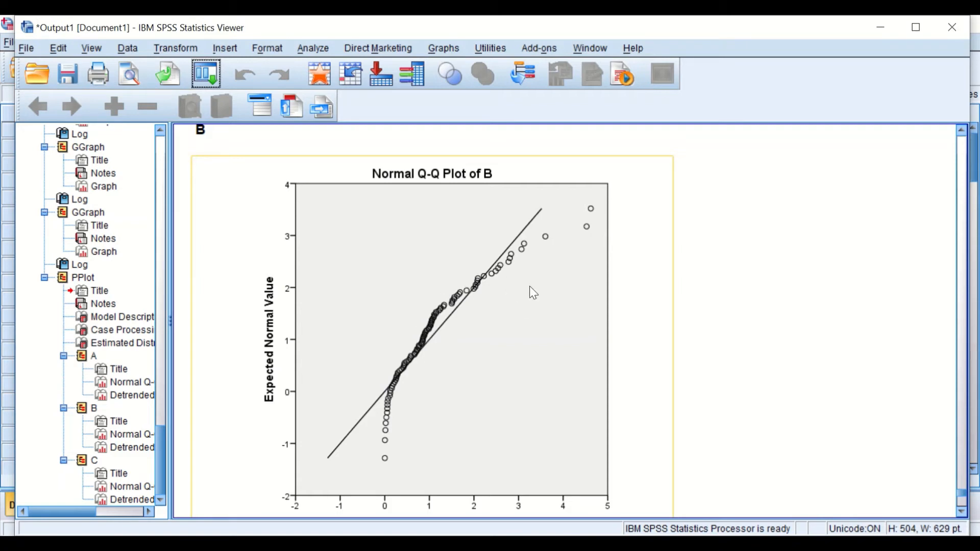
scroll(535, 255, "down", 15)
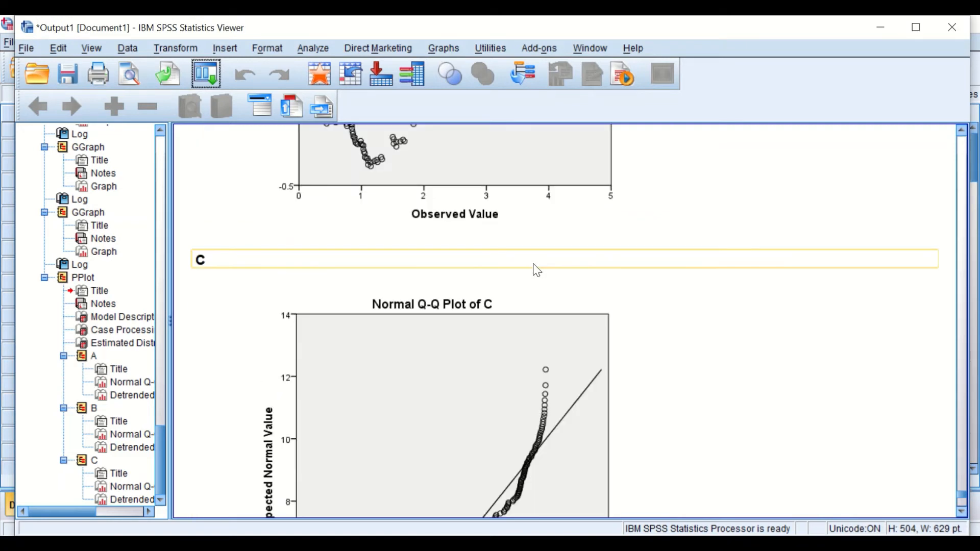
scroll(544, 194, "down", 3)
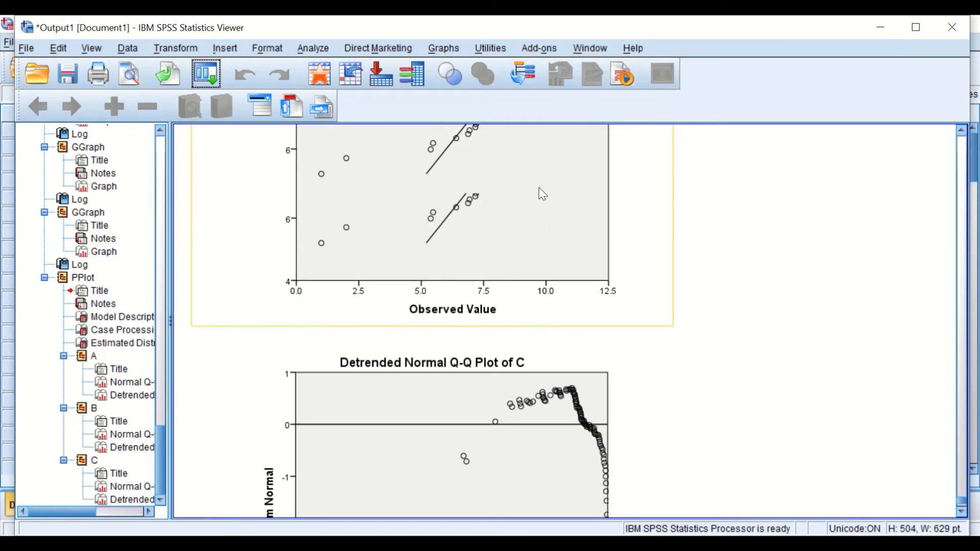
scroll(543, 301, "down", 10)
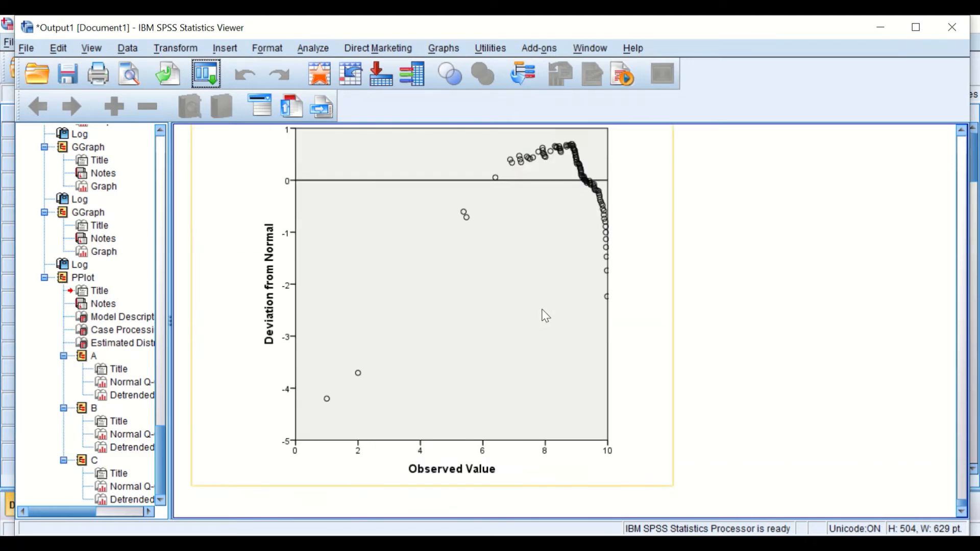
scroll(553, 306, "up", 20)
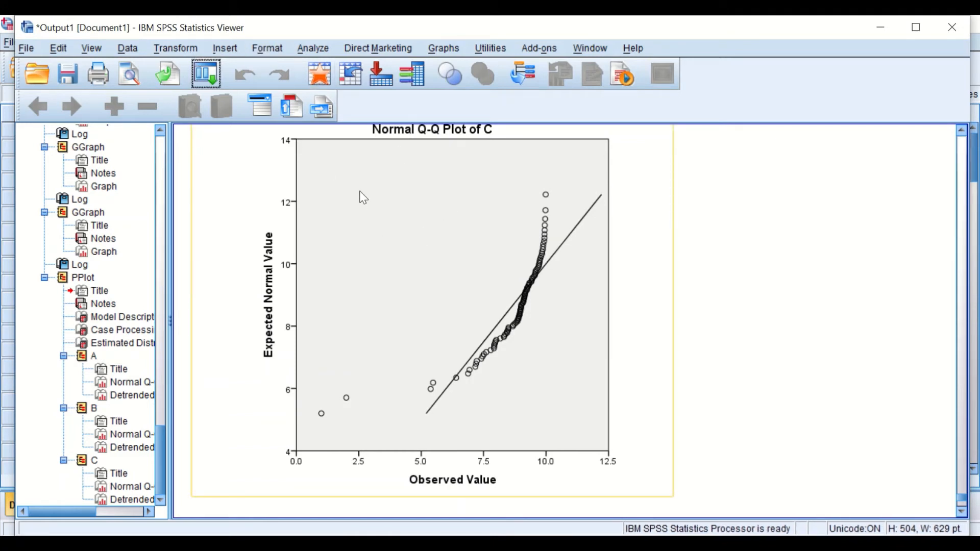
scroll(350, 164, "down", 5)
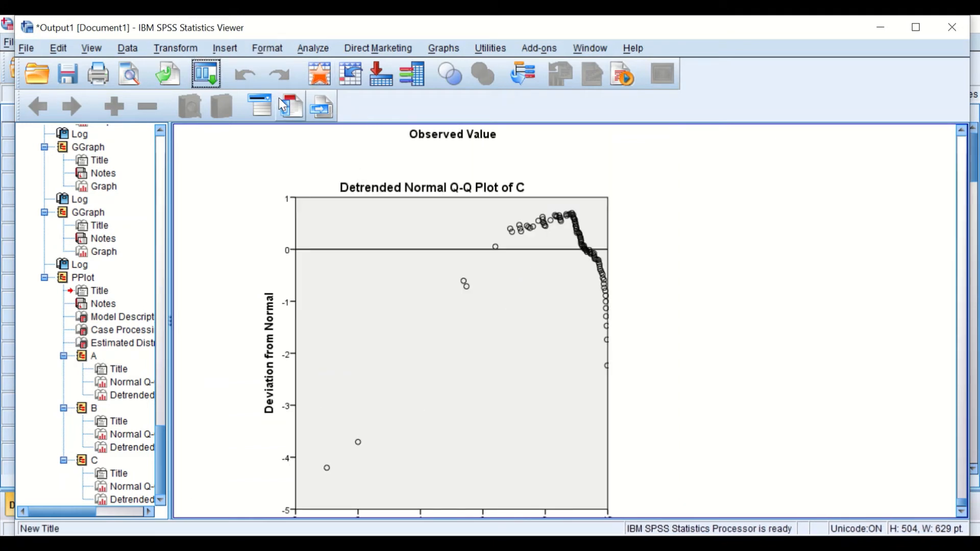
- Open Frequencies, reset it, add A, B and C as variables and turn off frequency tables
left_click(314, 46)
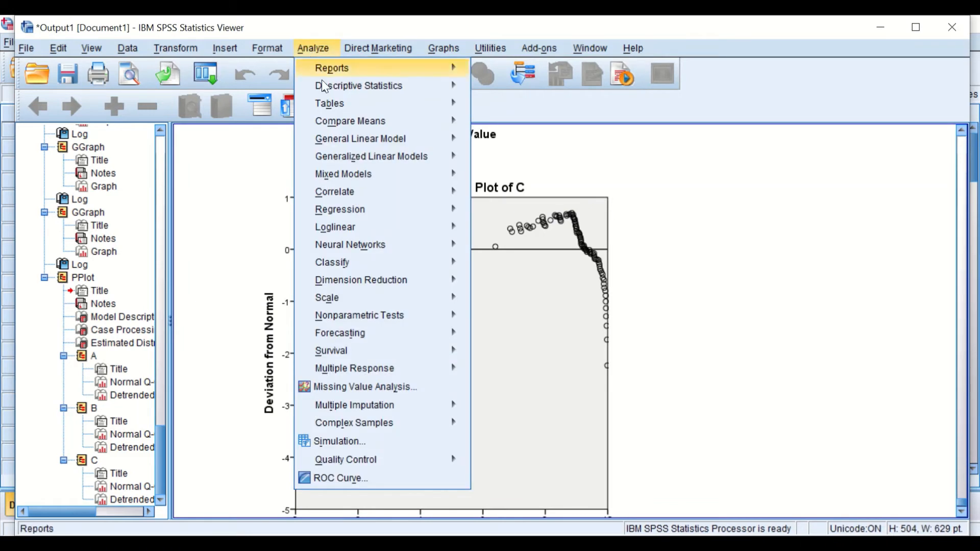
mouse_move(323, 86)
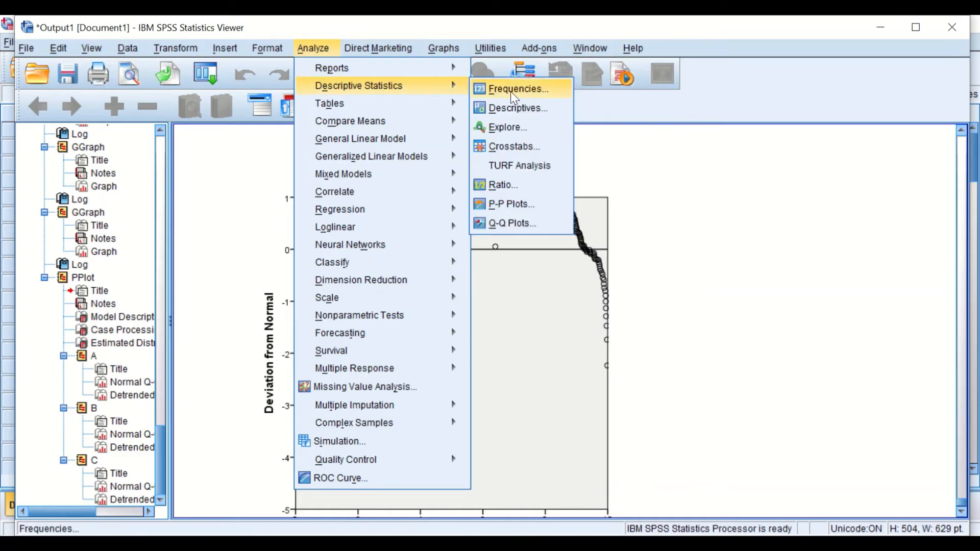
left_click(511, 91)
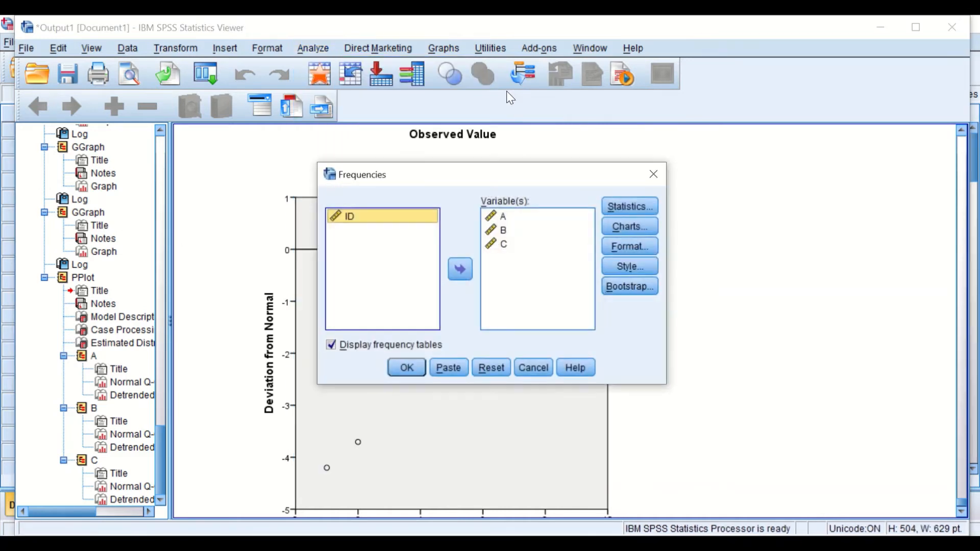
left_click(491, 371)
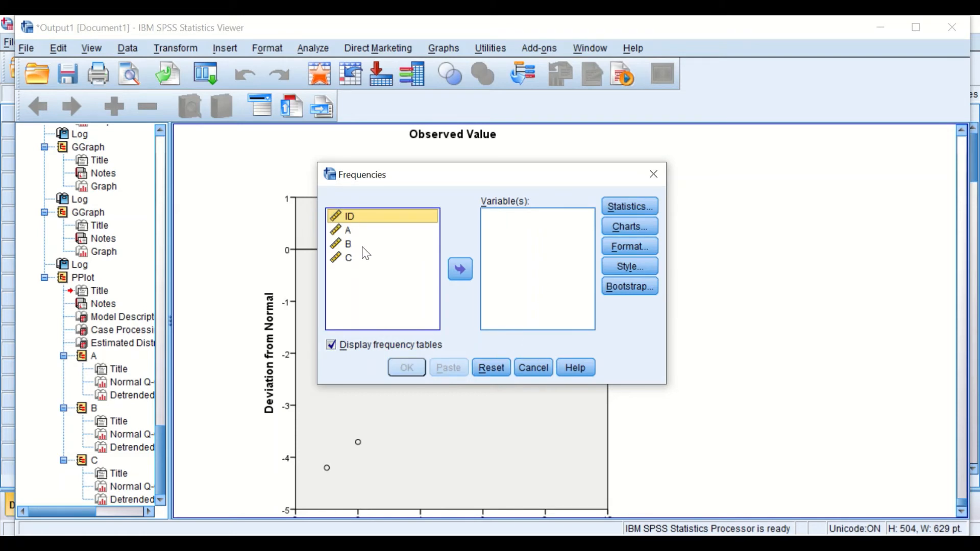
left_click_drag(341, 232, 350, 259)
left_click(462, 265)
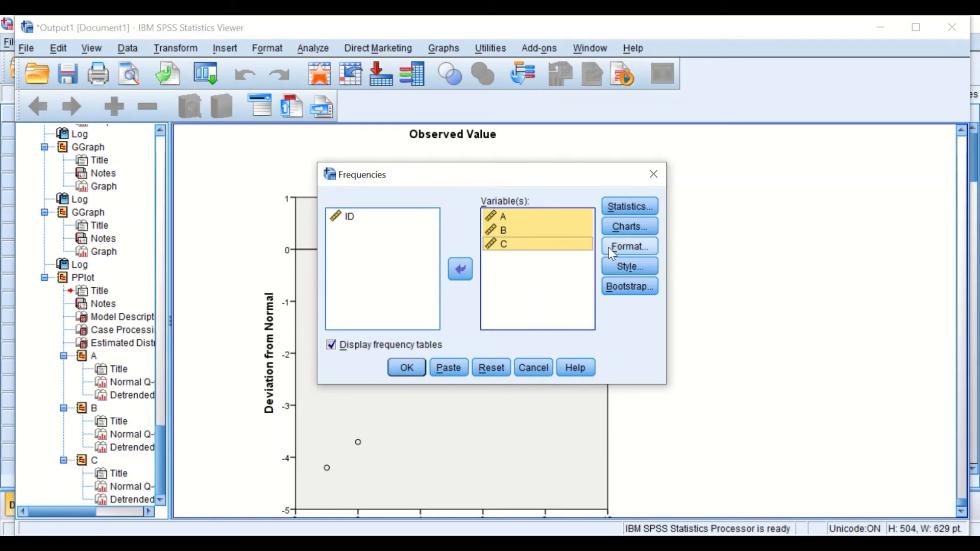
left_click(331, 345)
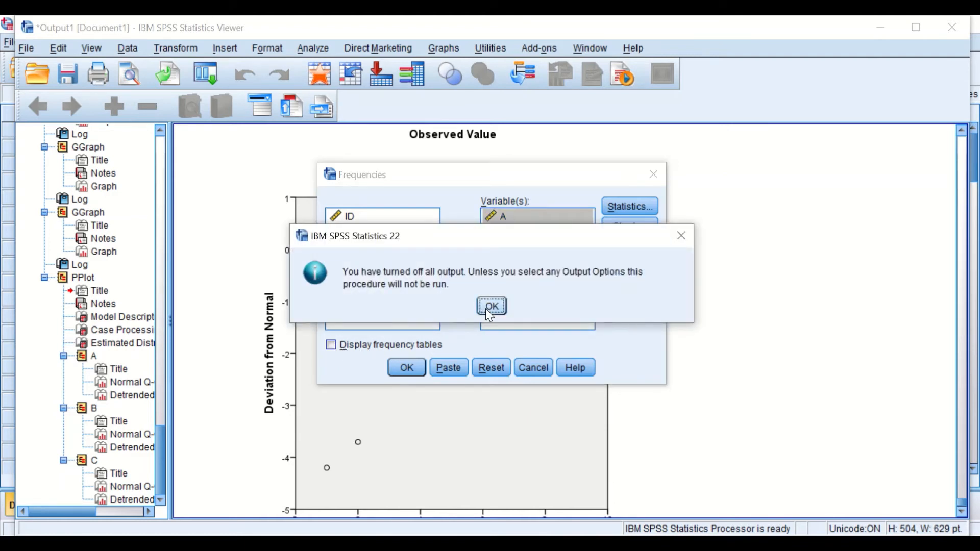
left_click(481, 308)
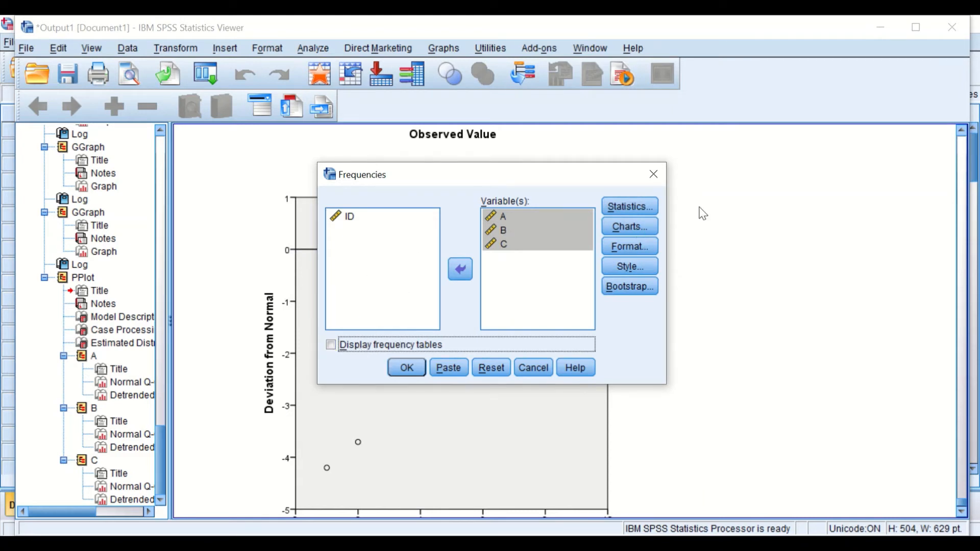
- Request mean, median, mode, skewness, standard deviation and standard error of mean in the Frequencies statistics
left_click(632, 203)
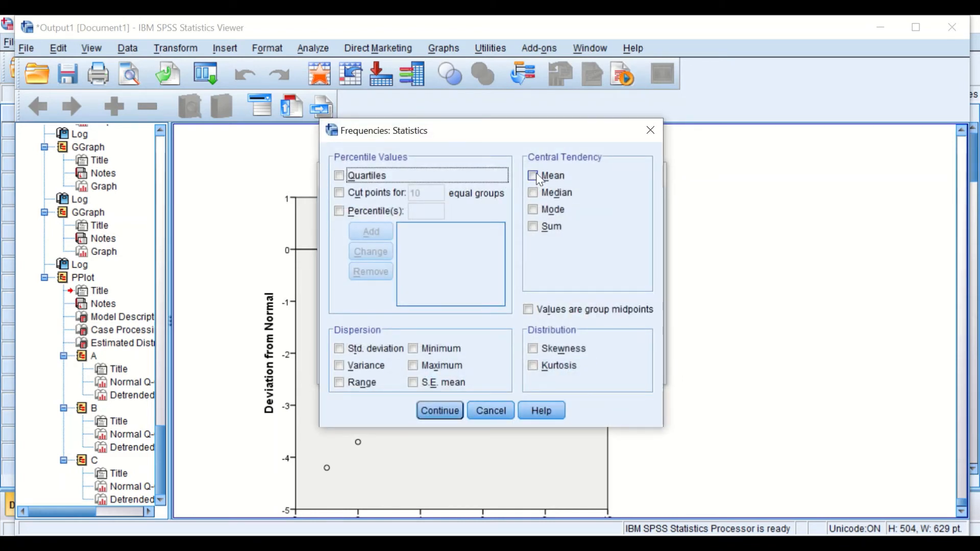
left_click(530, 176)
left_click(536, 192)
left_click(533, 210)
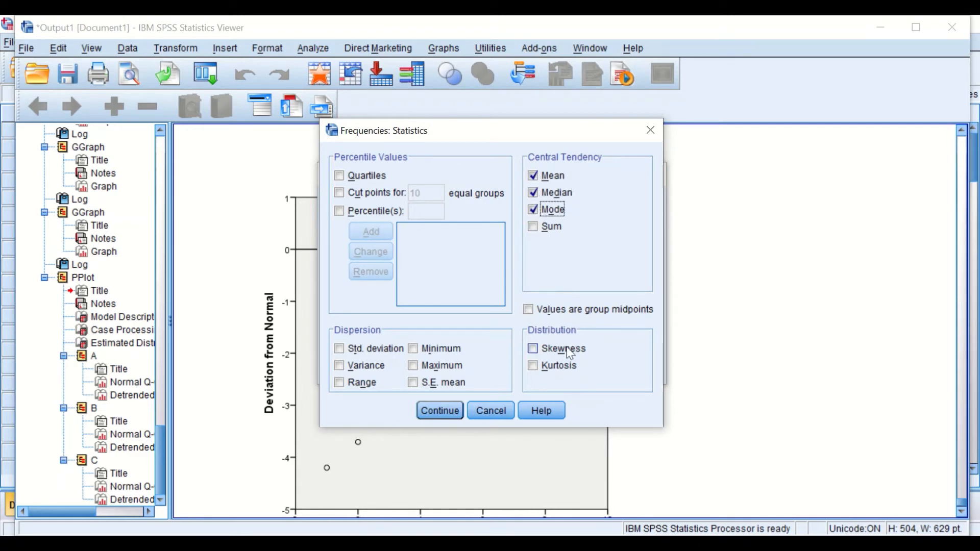
left_click(534, 349)
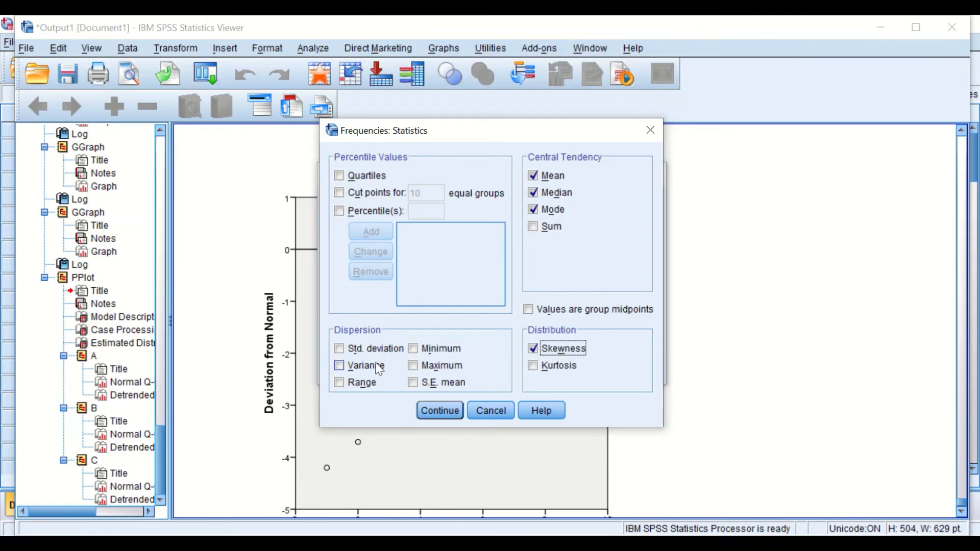
left_click(338, 349)
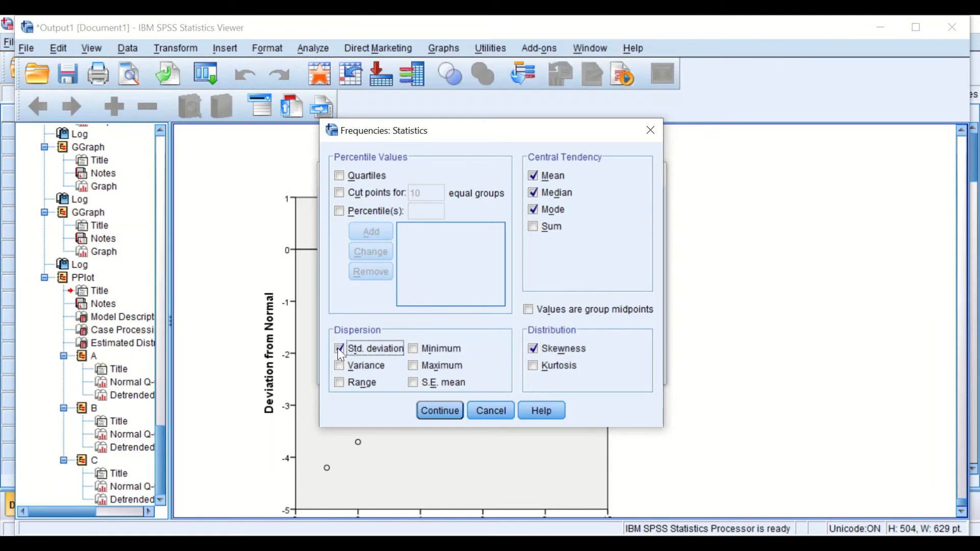
left_click(413, 382)
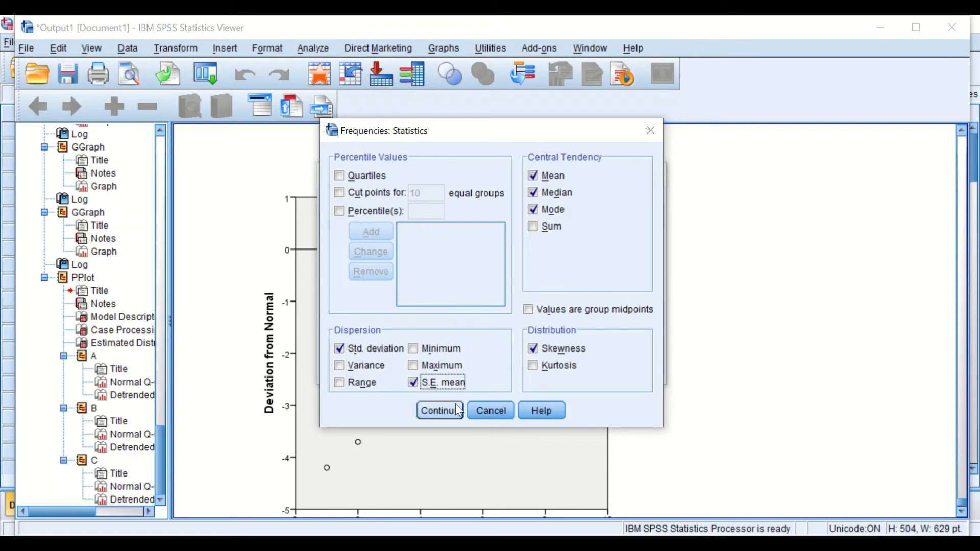
left_click(438, 413)
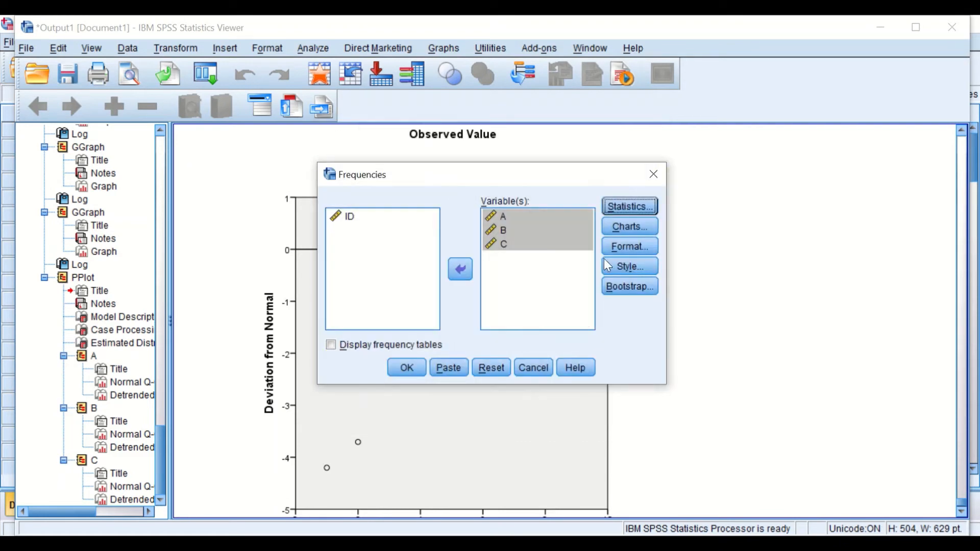
- Choose histograms with a normal curve as the Frequencies chart type
left_click(627, 229)
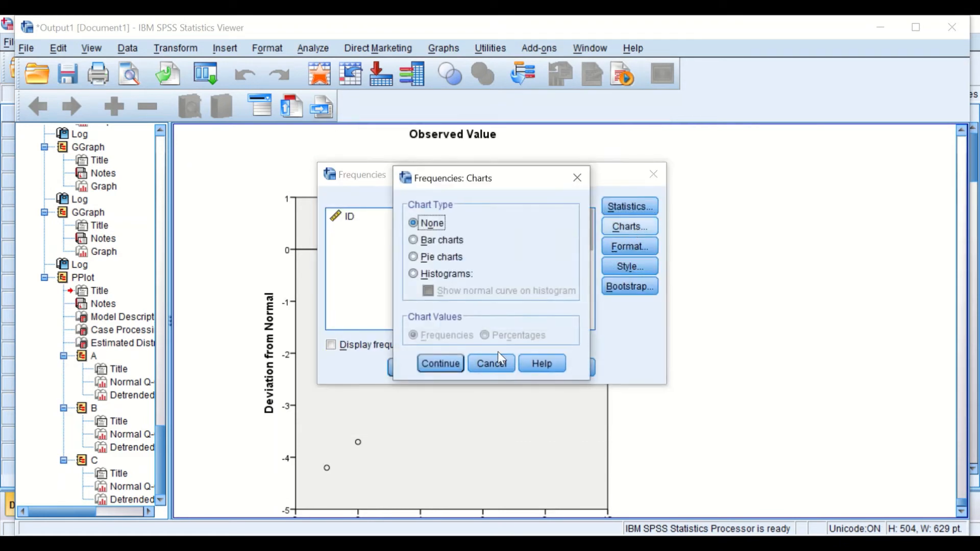
left_click(413, 274)
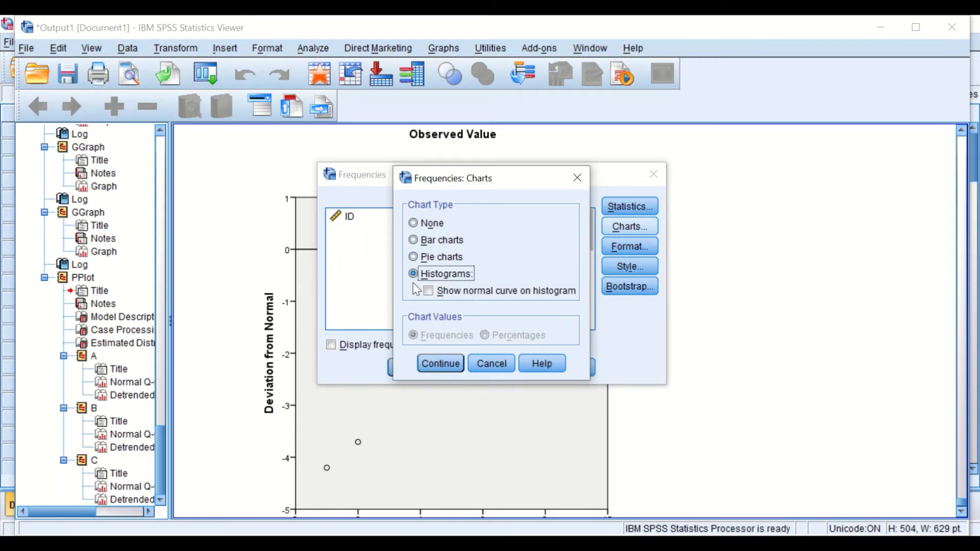
left_click(429, 292)
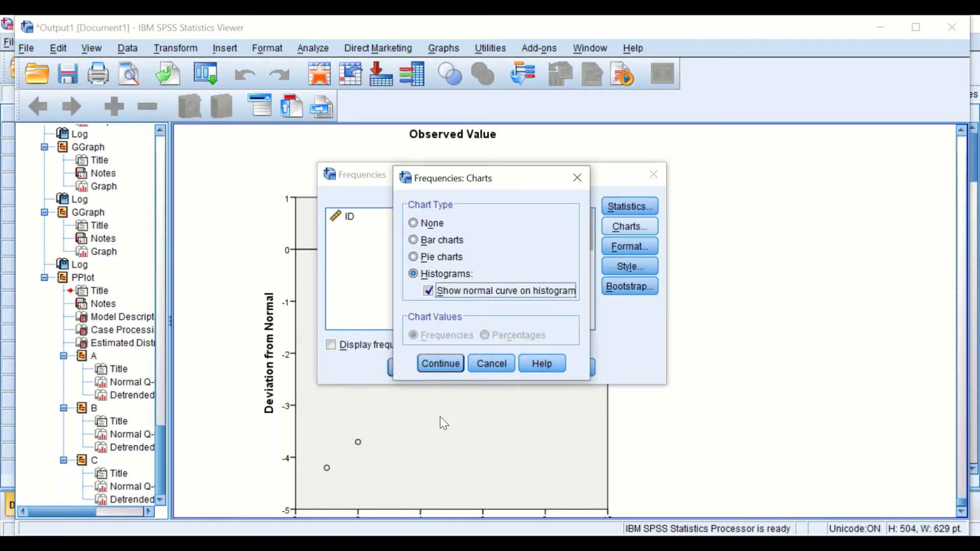
left_click(434, 363)
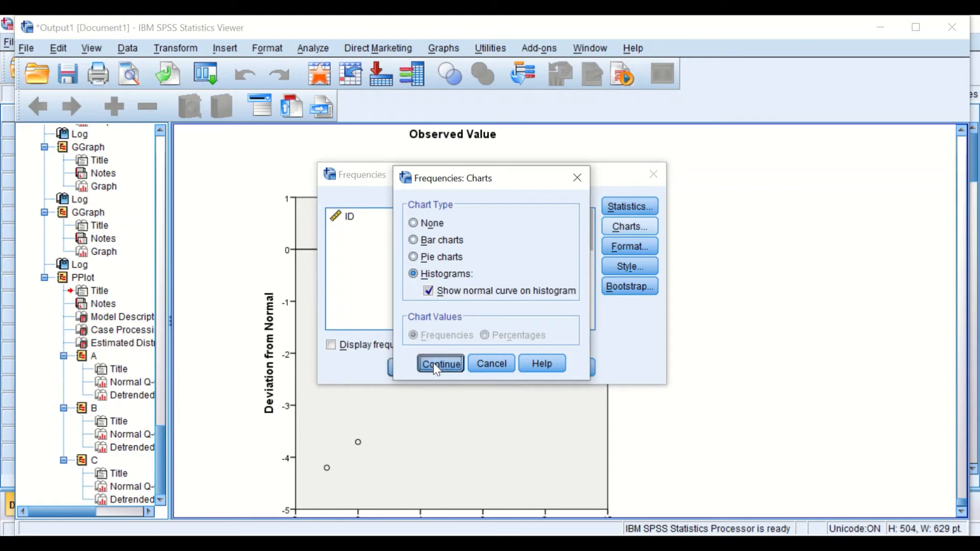
- Run the Frequencies analysis for A, B and C
left_click(623, 249)
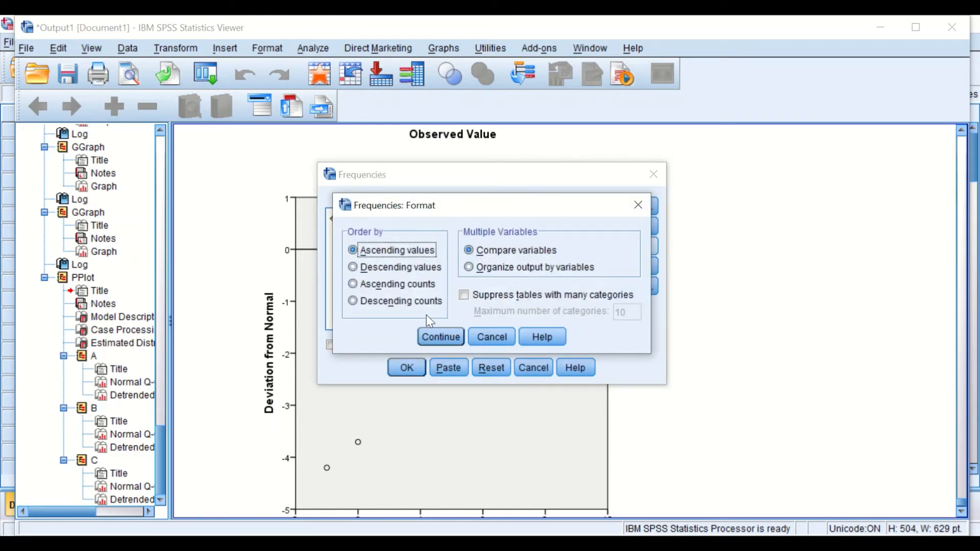
left_click(441, 337)
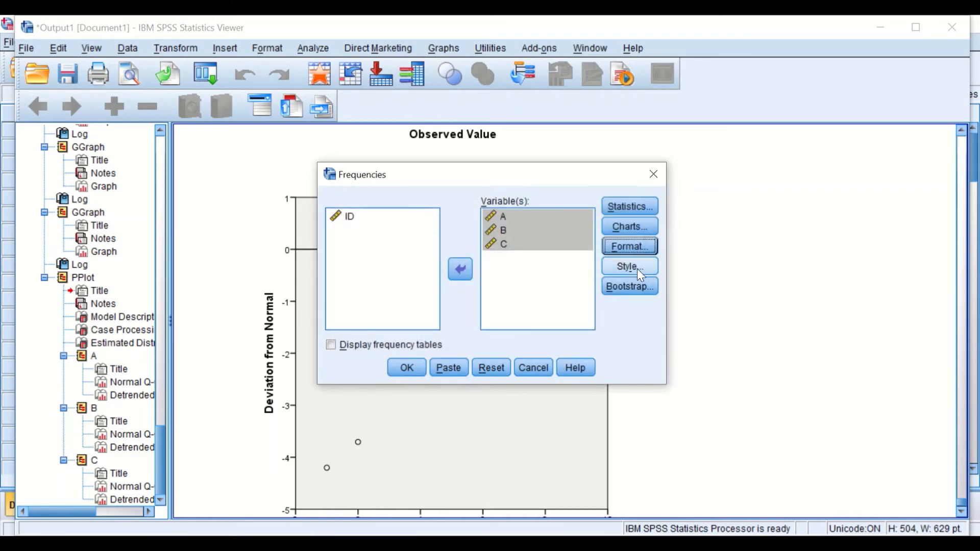
left_click(636, 266)
left_click(502, 411)
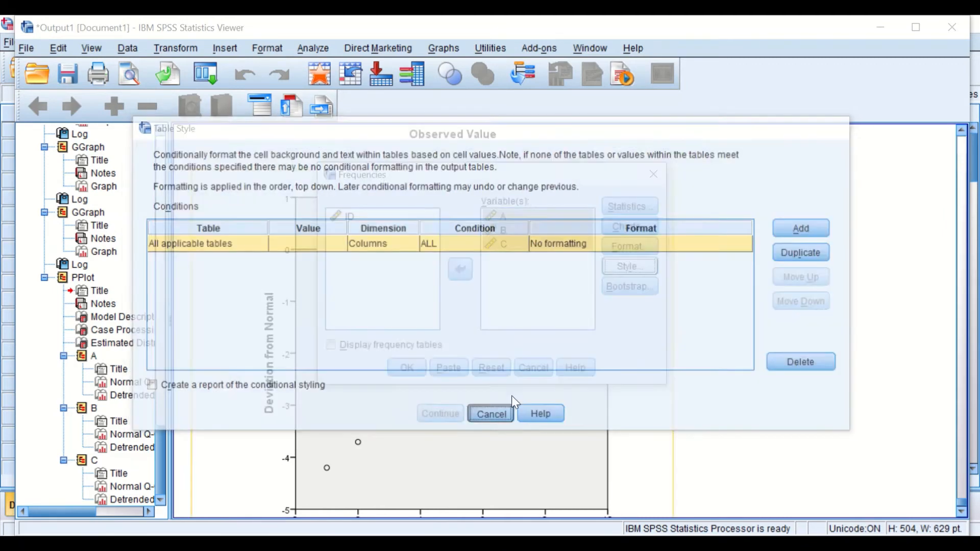
left_click(418, 365)
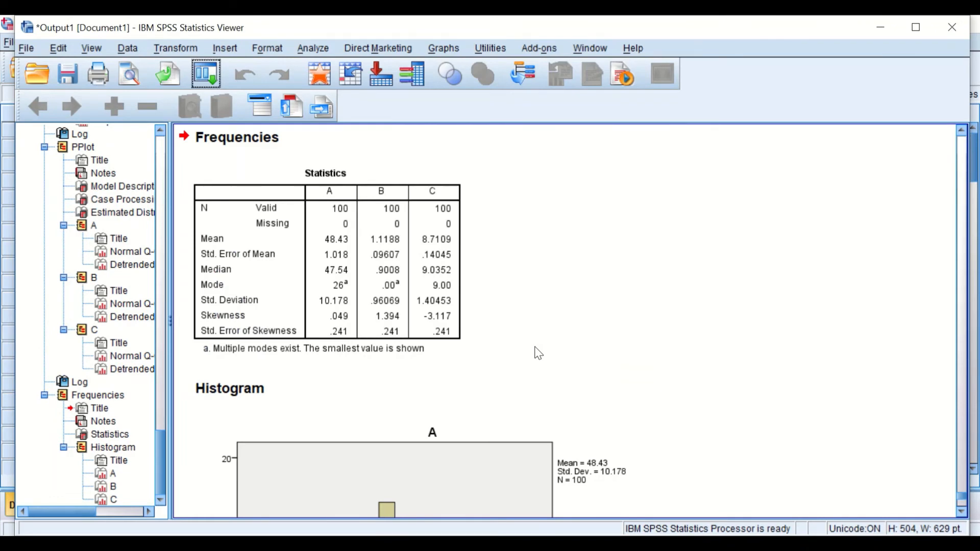
- Examine the Frequencies statistics table for the skewness of A, B and C
scroll(537, 351, "down", 5)
scroll(536, 350, "up", 8)
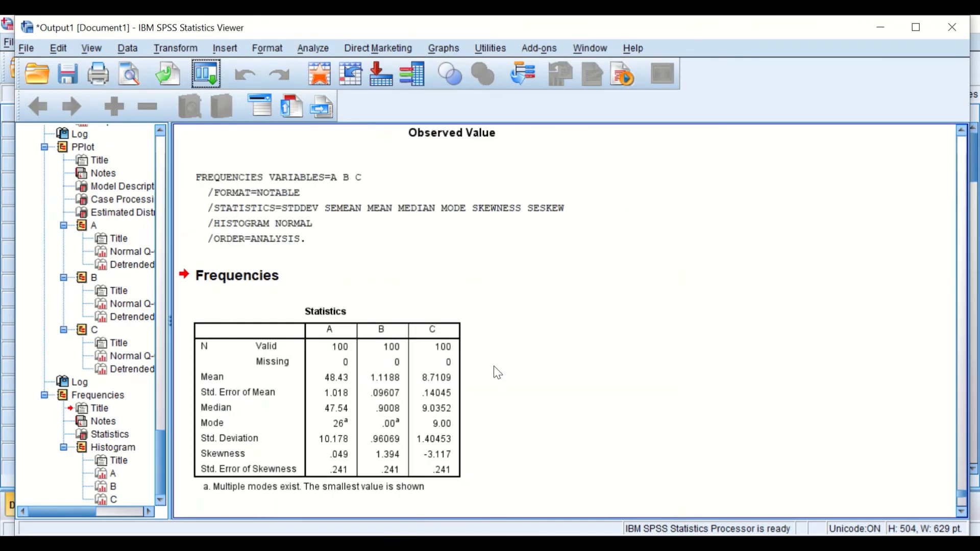
left_click(327, 363)
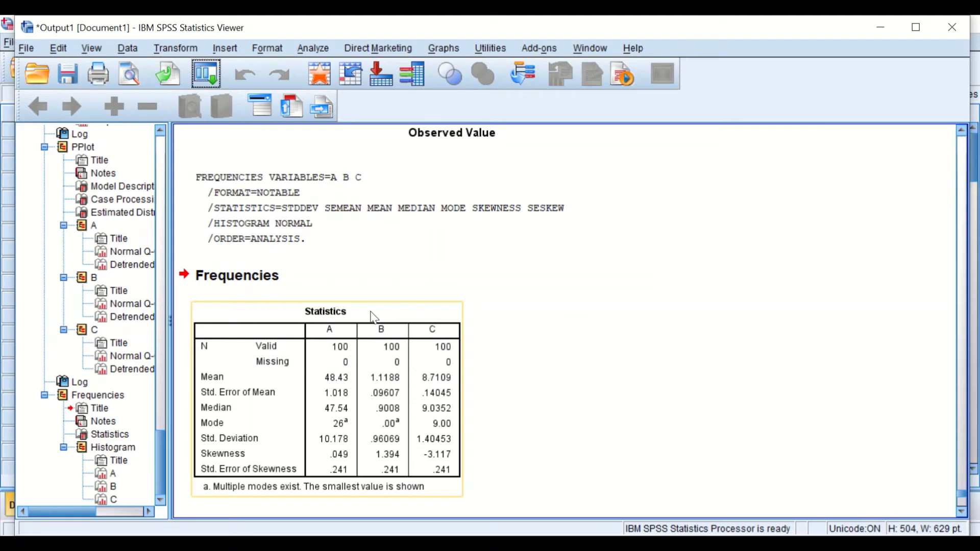
scroll(416, 331, "down", 3)
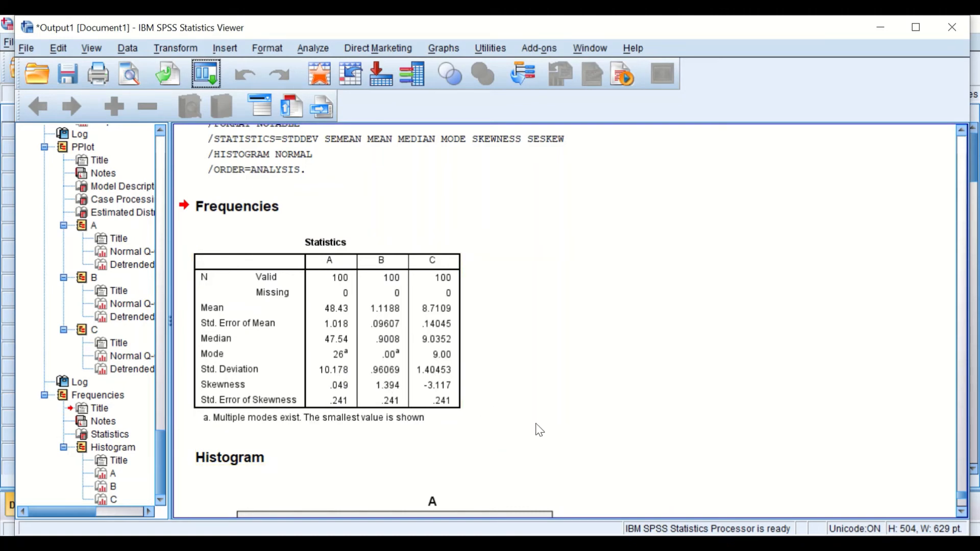
scroll(512, 414, "down", 3)
scroll(523, 408, "up", 5)
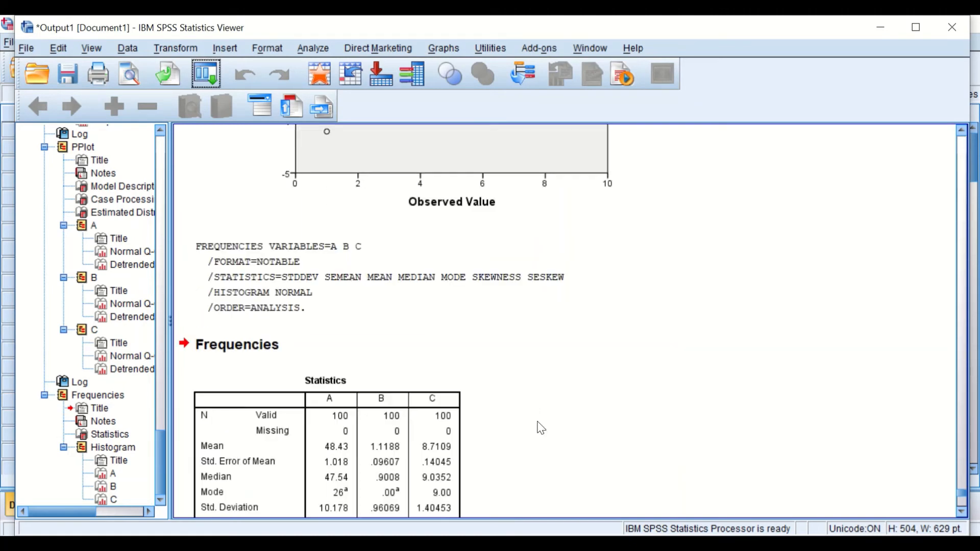
- Examine the Frequencies histograms with normal curves for A, B and C
scroll(533, 416, "down", 3)
scroll(534, 417, "down", 3)
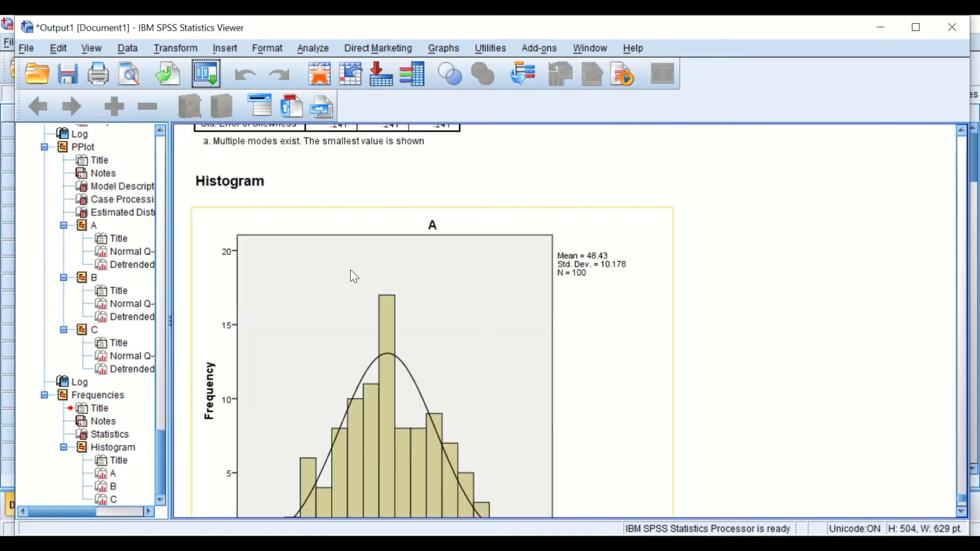
scroll(357, 281, "down", 3)
scroll(380, 300, "up", 4)
scroll(413, 306, "down", 1)
scroll(437, 308, "down", 1)
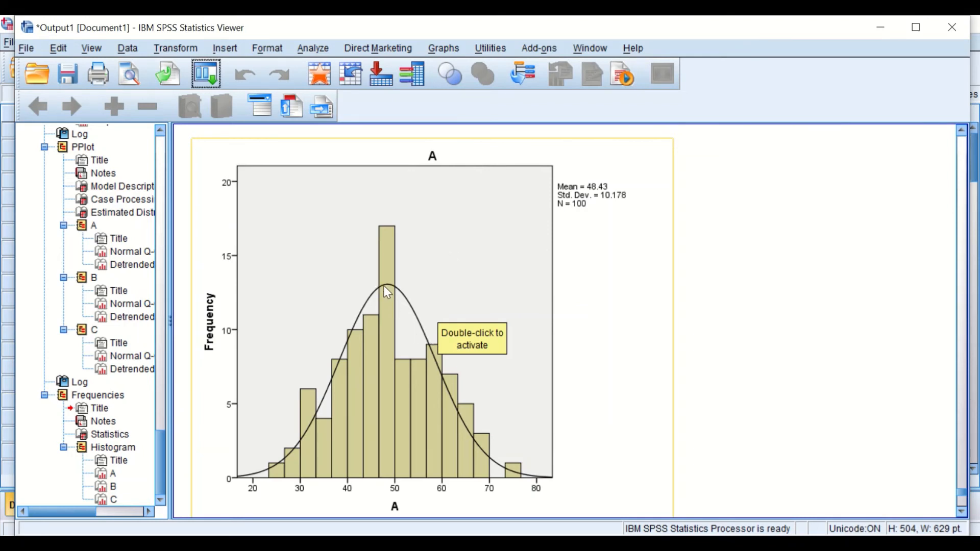
scroll(403, 298, "down", 1)
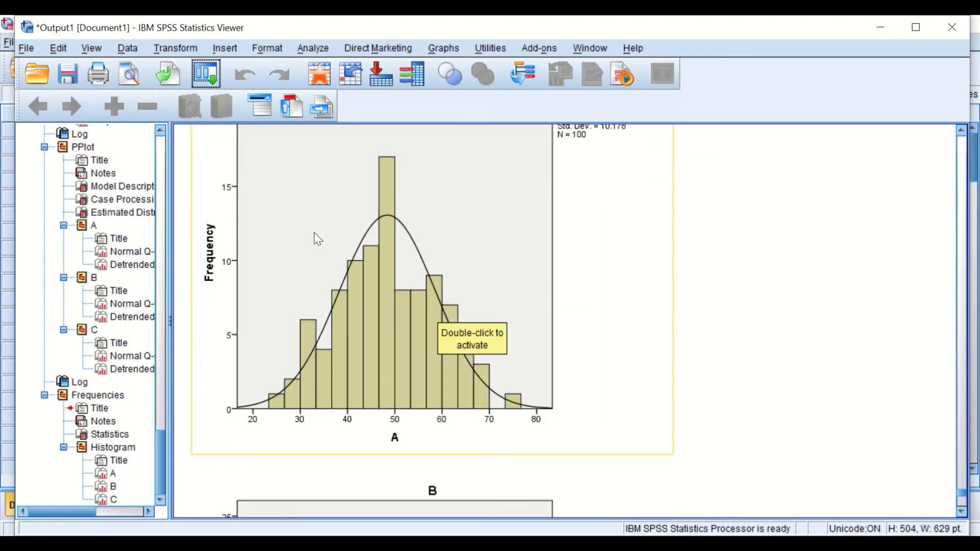
scroll(459, 315, "down", 3)
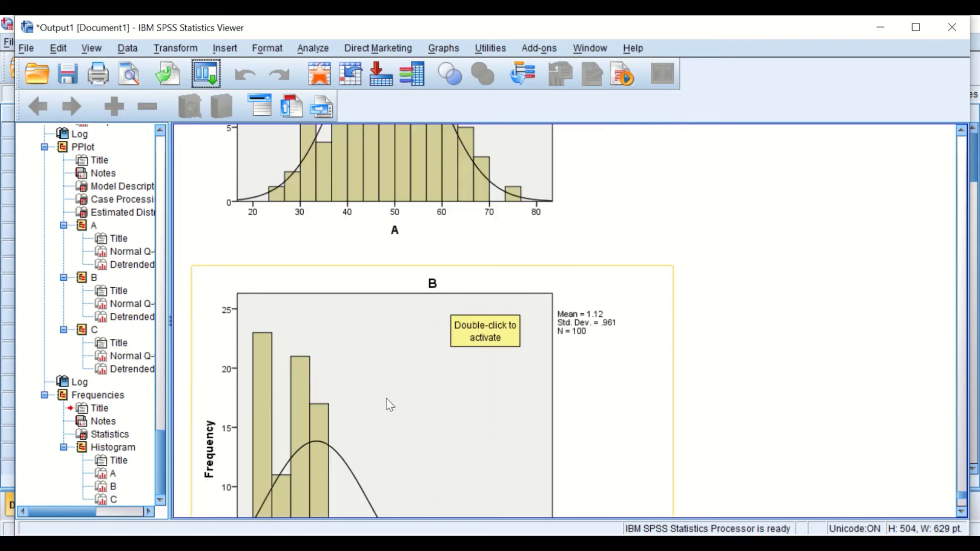
scroll(391, 352, "down", 3)
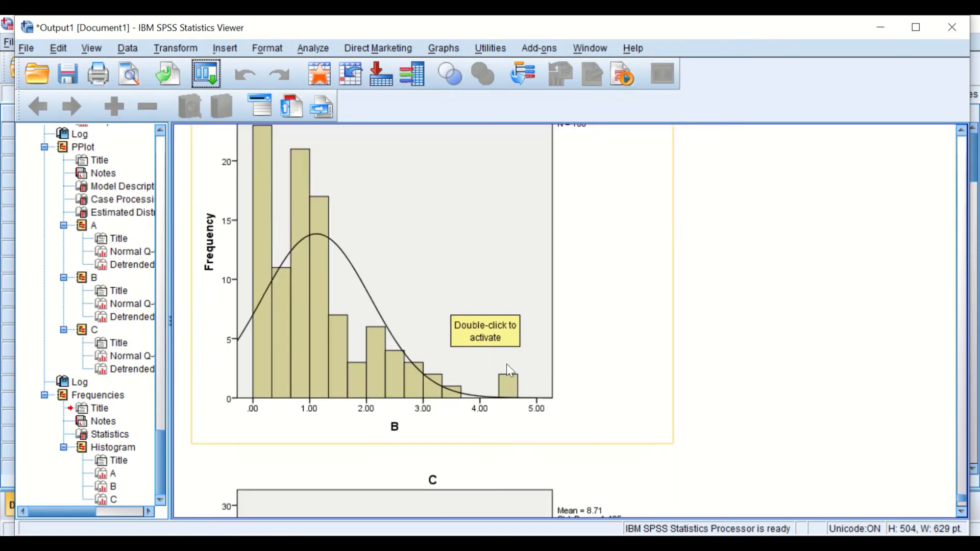
scroll(509, 369, "down", 5)
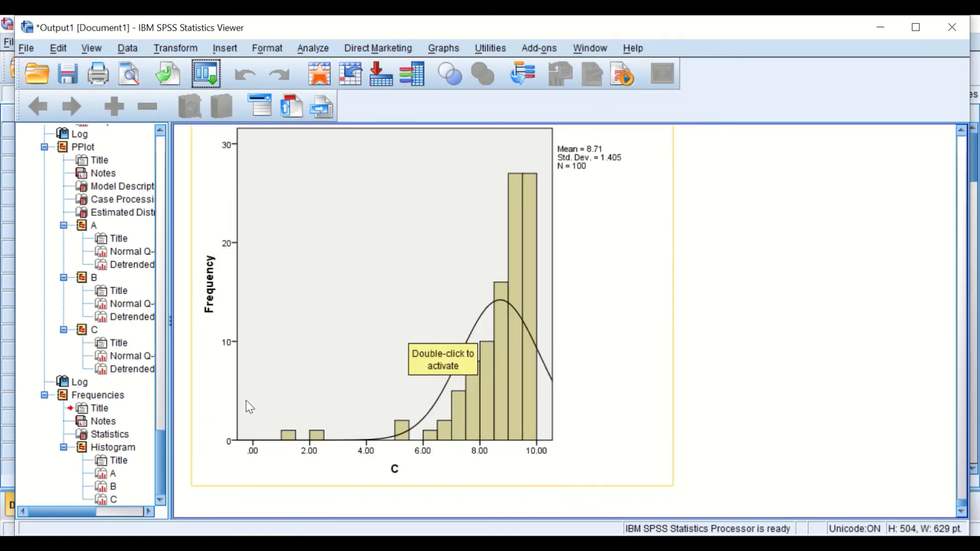
scroll(508, 388, "up", 6)
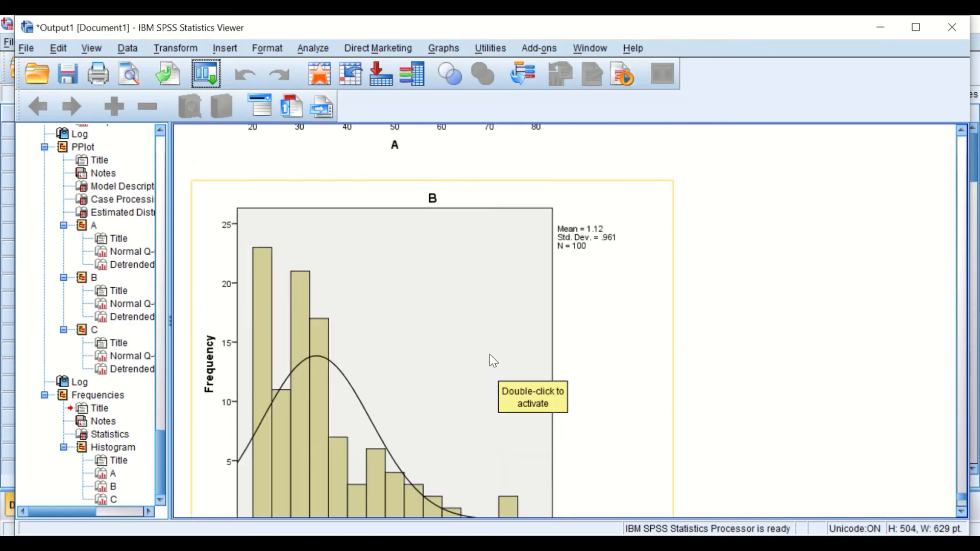
scroll(489, 354, "up", 12)
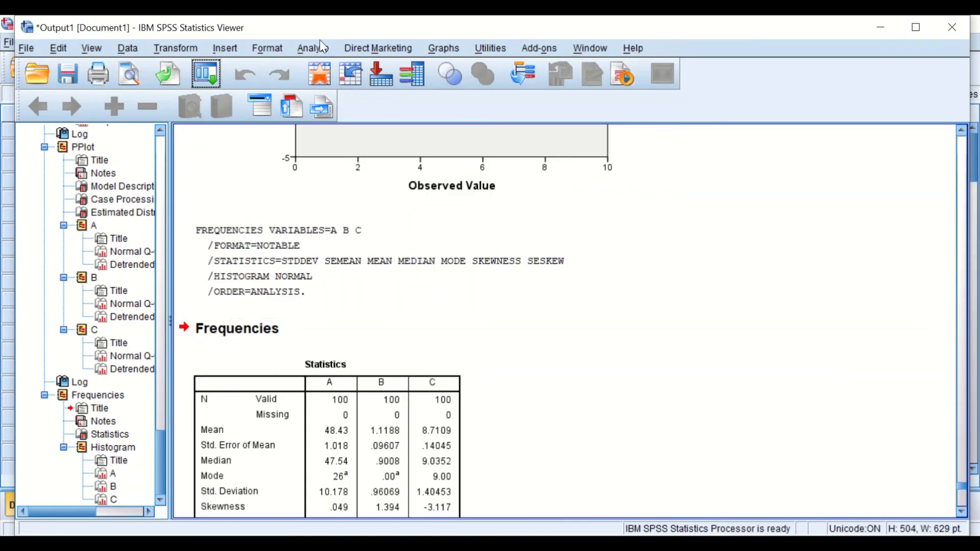
- Open Descriptives, reset it and move variables A, B and C into the variables list
left_click(315, 43)
mouse_move(341, 86)
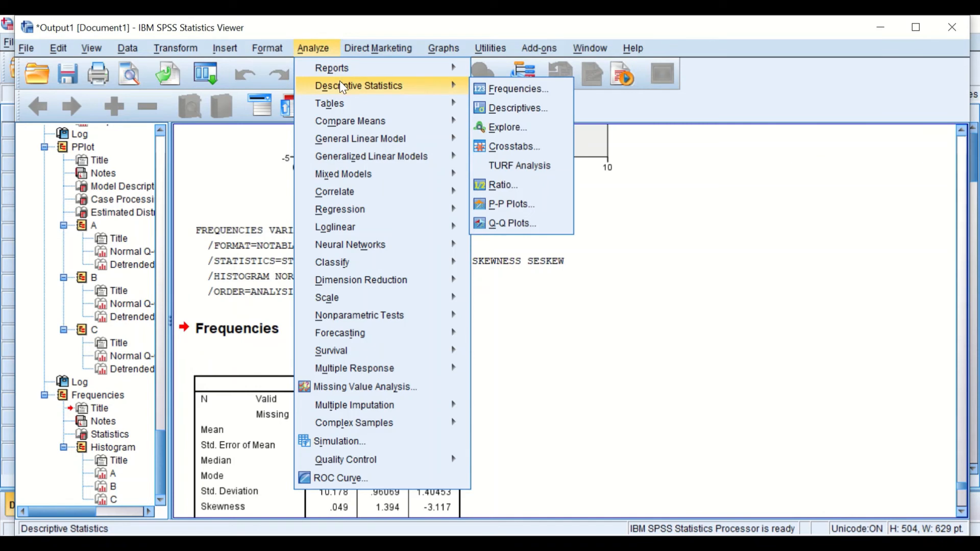
left_click(510, 108)
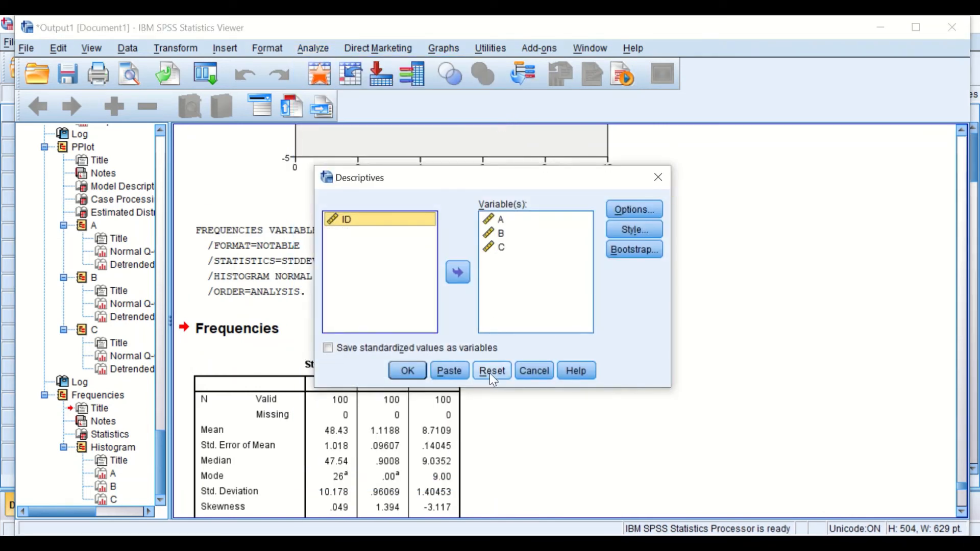
left_click(491, 372)
left_click(341, 232)
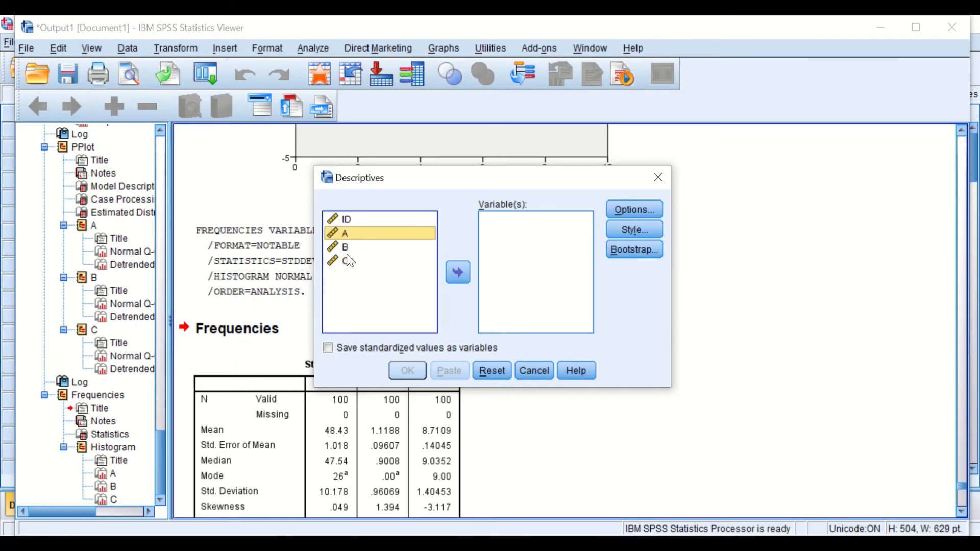
left_click(343, 249)
left_click_drag(341, 234, 342, 261)
left_click(457, 273)
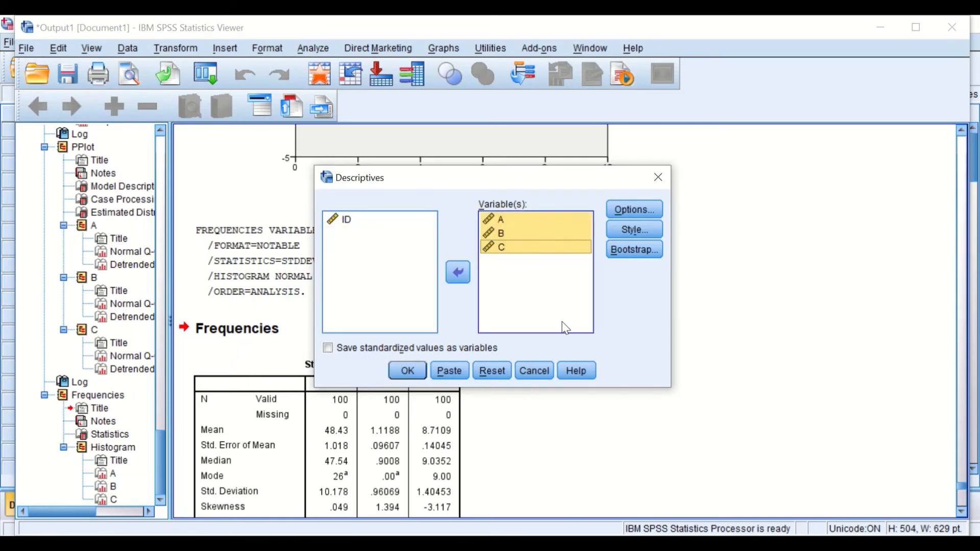
- In the Descriptives options, drop minimum and maximum and add S.E. mean and skewness alongside mean and standard deviation
left_click(631, 210)
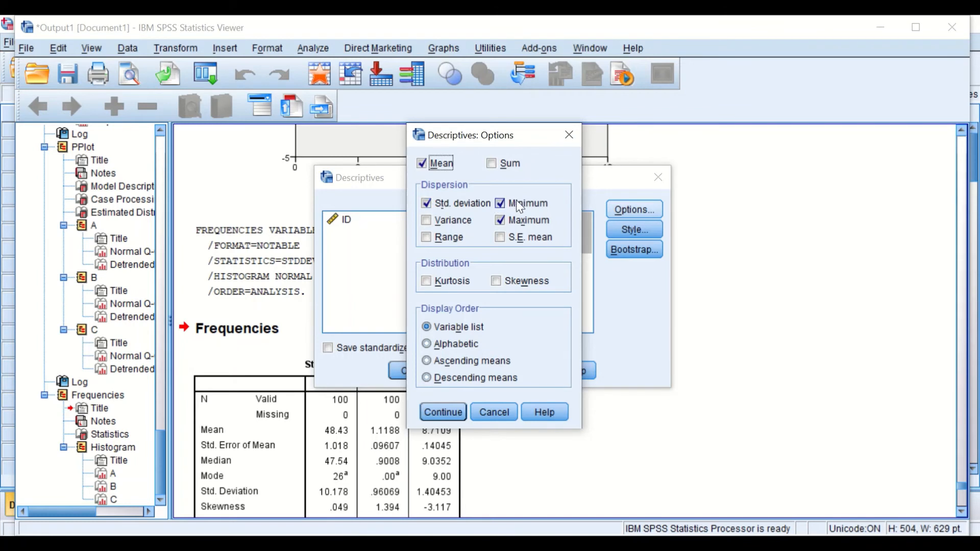
left_click(498, 221)
left_click(500, 203)
left_click(500, 238)
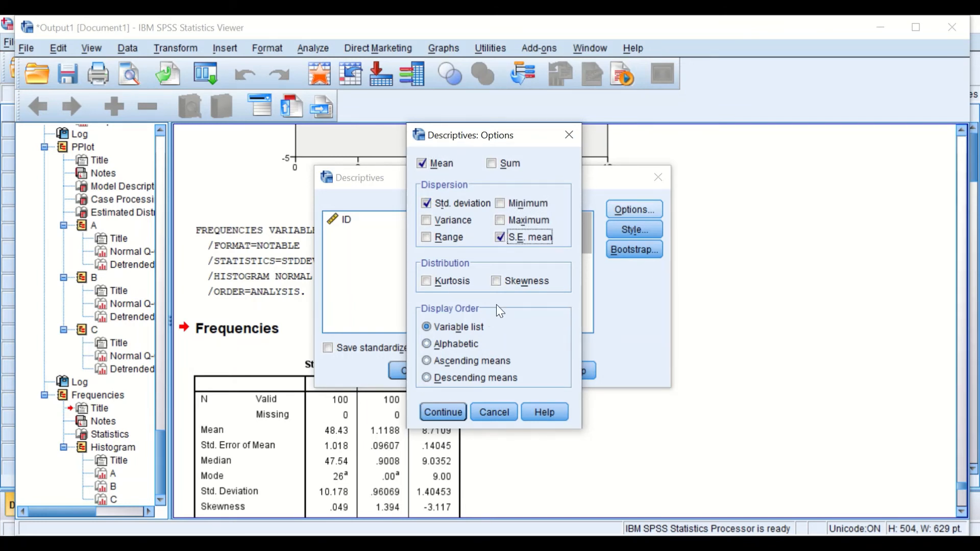
left_click(496, 282)
left_click(442, 413)
- Run the Descriptives analysis for A, B and C
left_click(634, 230)
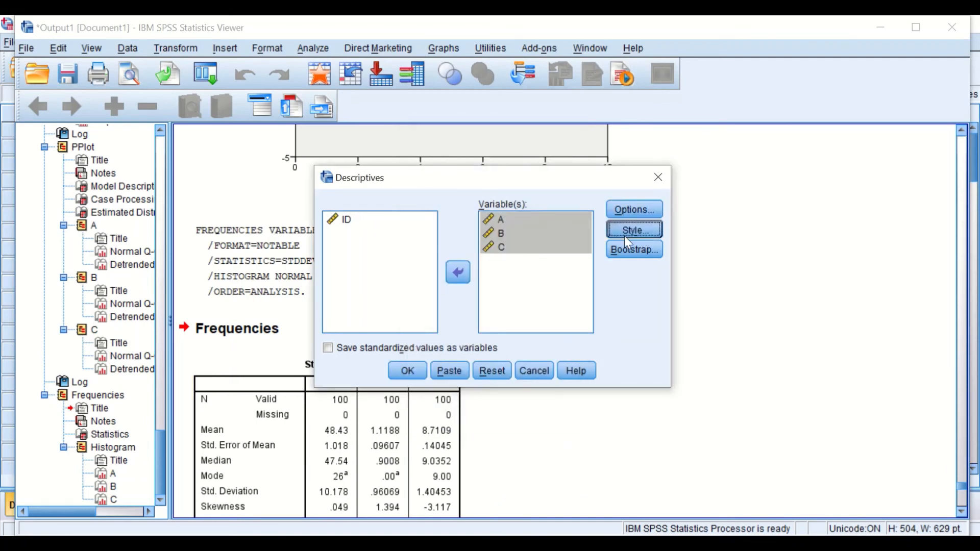
left_click(491, 418)
left_click(408, 371)
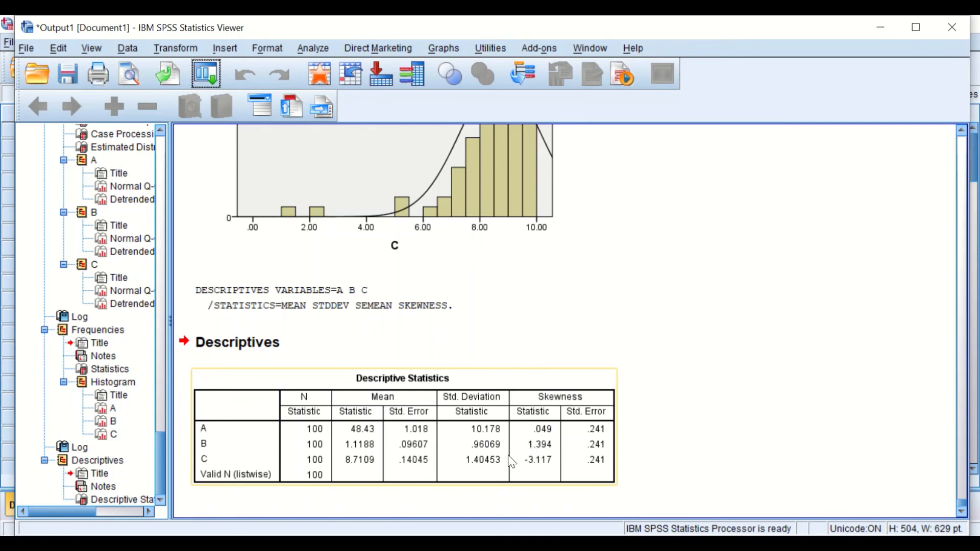
- Open Explore, reset it and place variables A, B and C in the dependent list
left_click(108, 474)
left_click(312, 46)
mouse_move(327, 91)
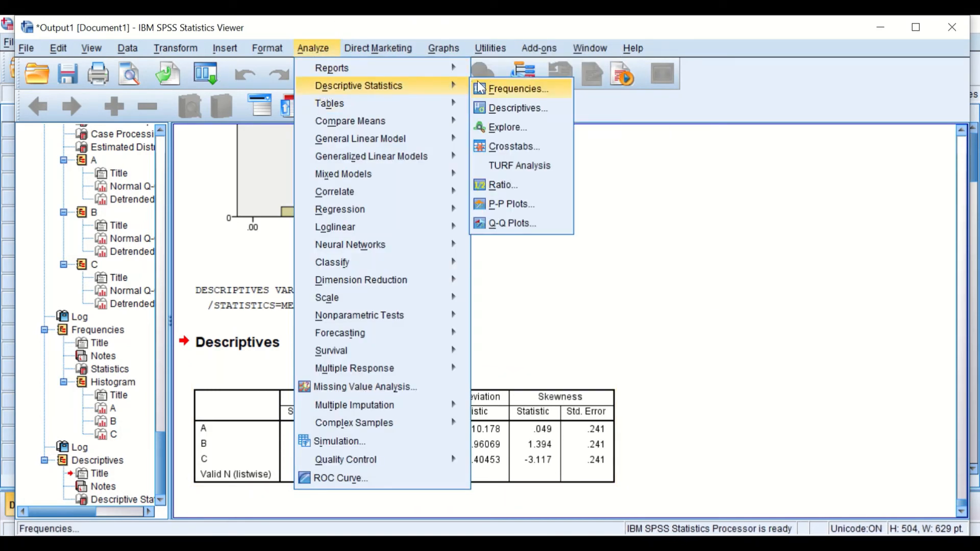
left_click(510, 127)
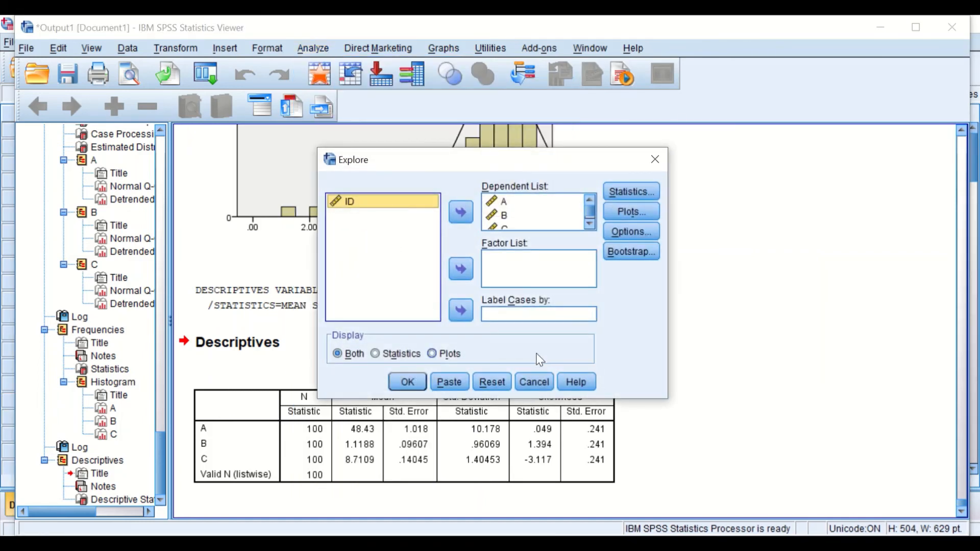
left_click(482, 382)
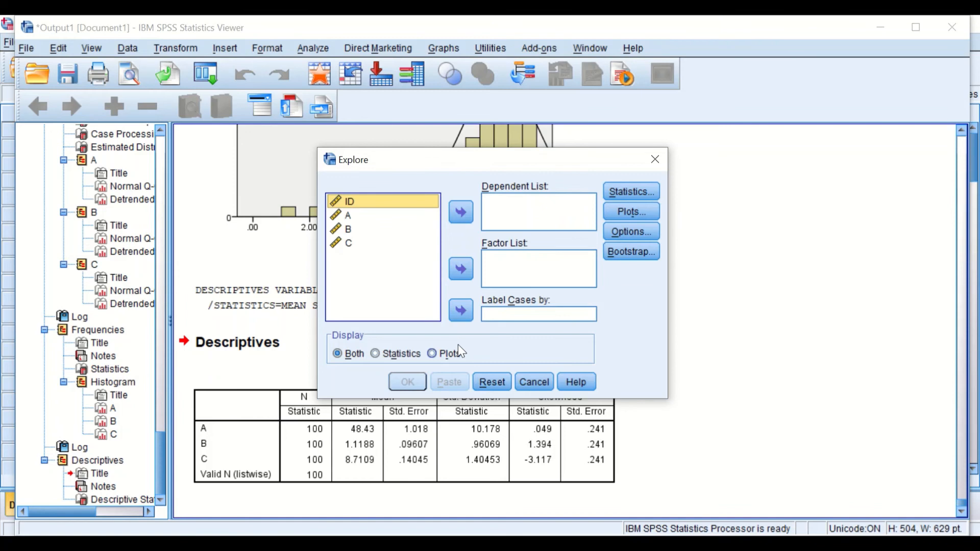
left_click(344, 213)
left_click(337, 229, "ctrl")
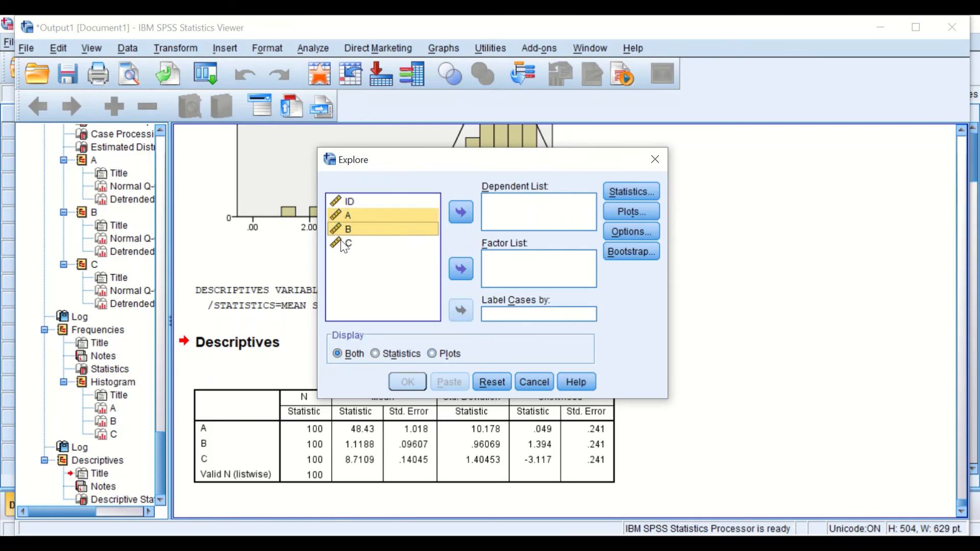
left_click(341, 242, "ctrl")
left_click_drag(349, 218, 509, 211)
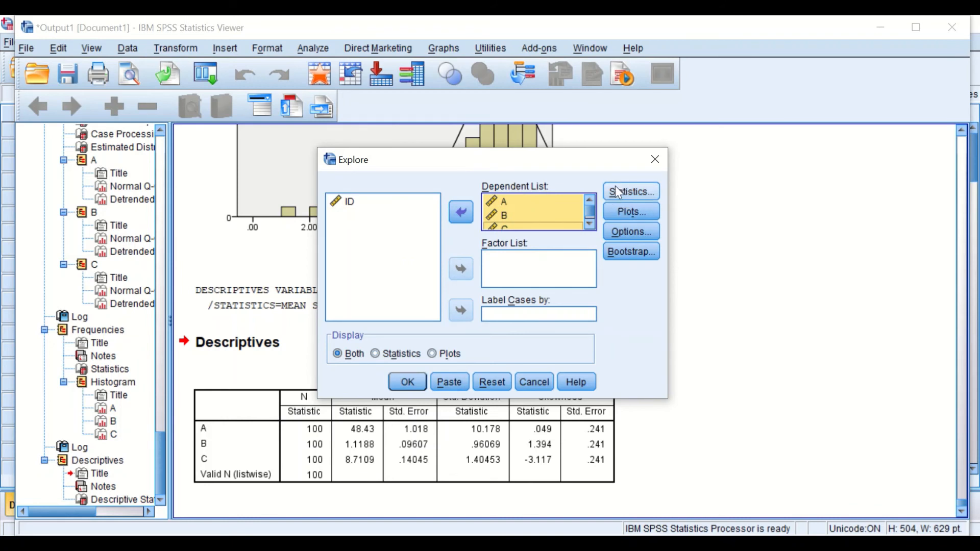
- Keep Explore descriptives and choose histograms and normality plots with tests instead of stem-and-leaf plots
left_click(627, 193)
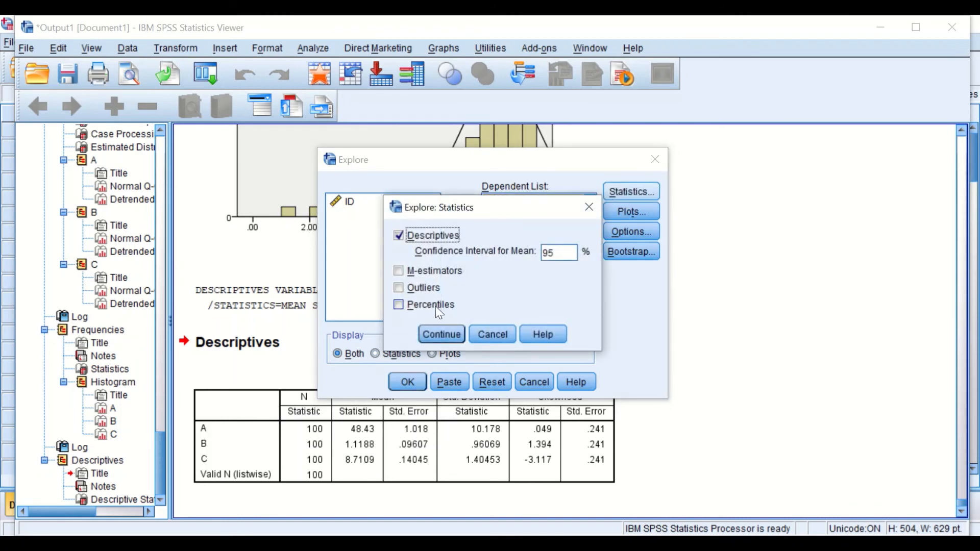
left_click(442, 335)
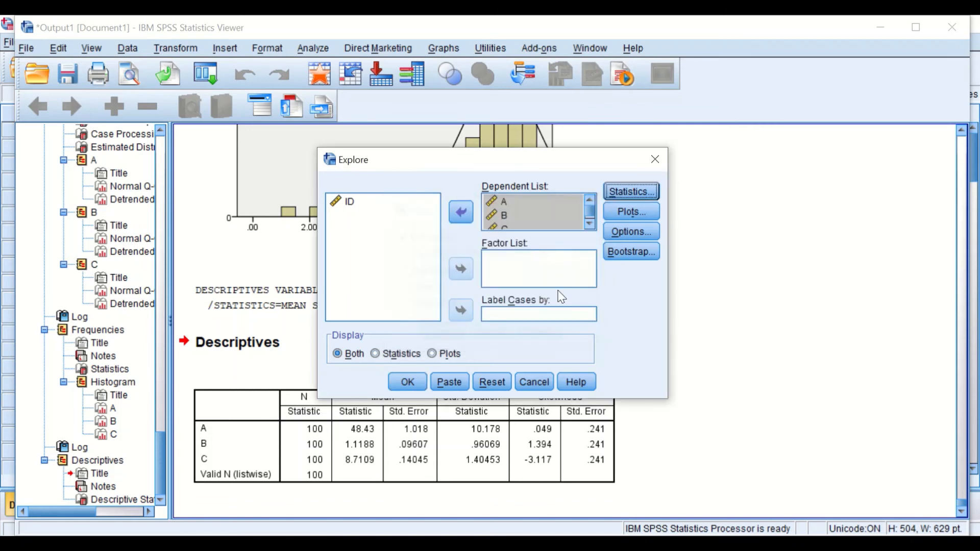
left_click(633, 210)
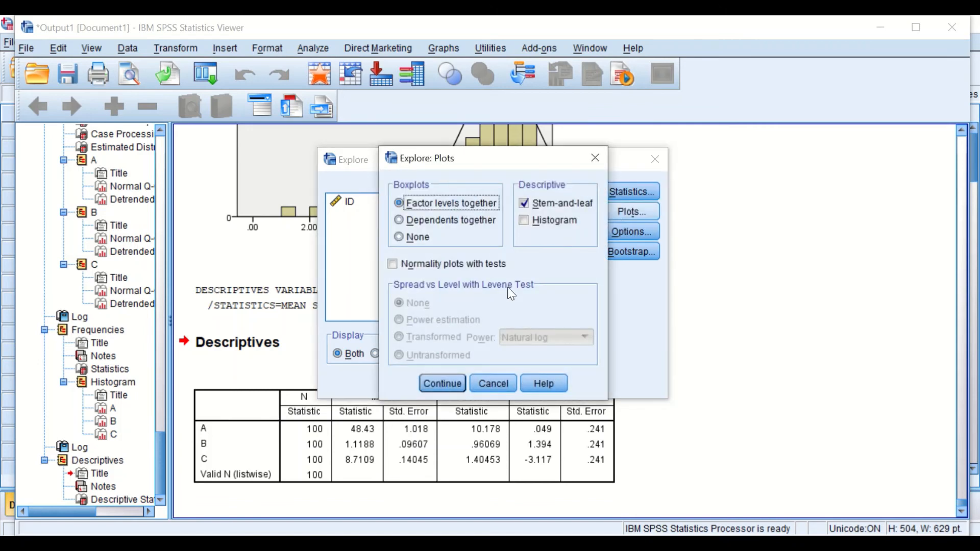
left_click(526, 204)
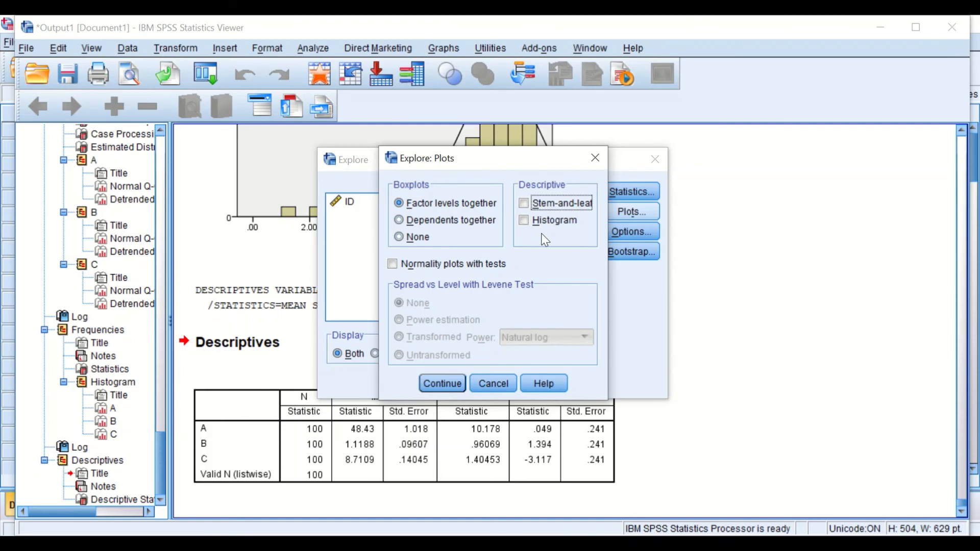
left_click(524, 220)
left_click(392, 264)
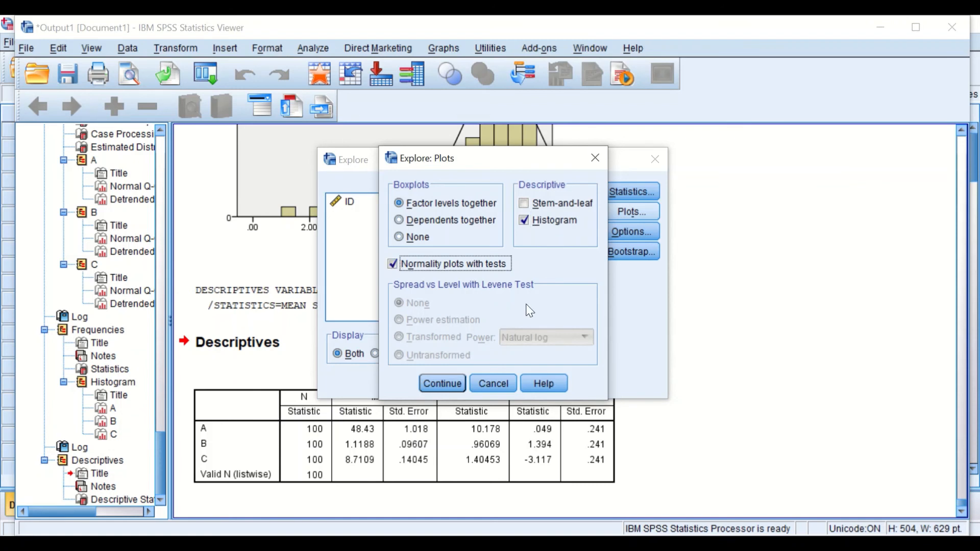
left_click(451, 385)
- Run the Explore analysis with listwise exclusion of missing values
left_click(626, 233)
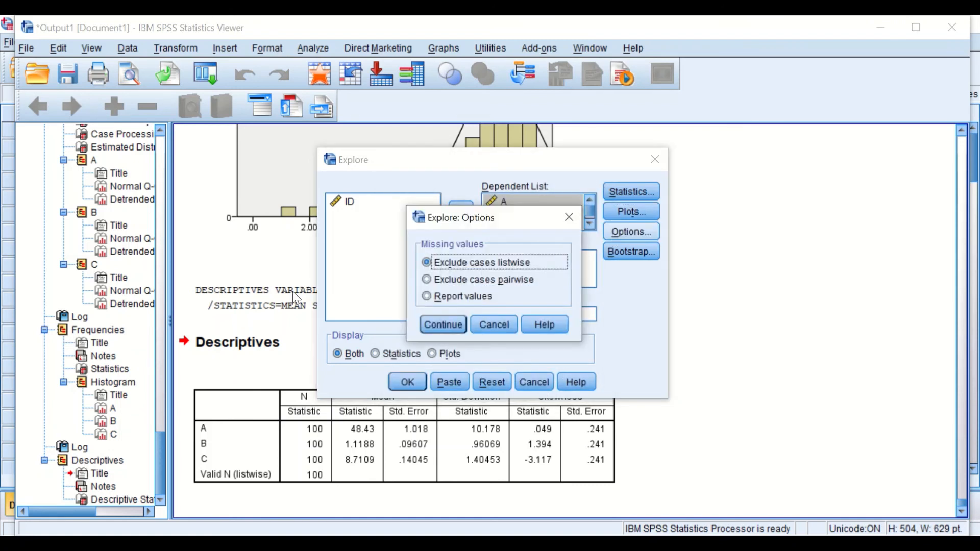
left_click(439, 327)
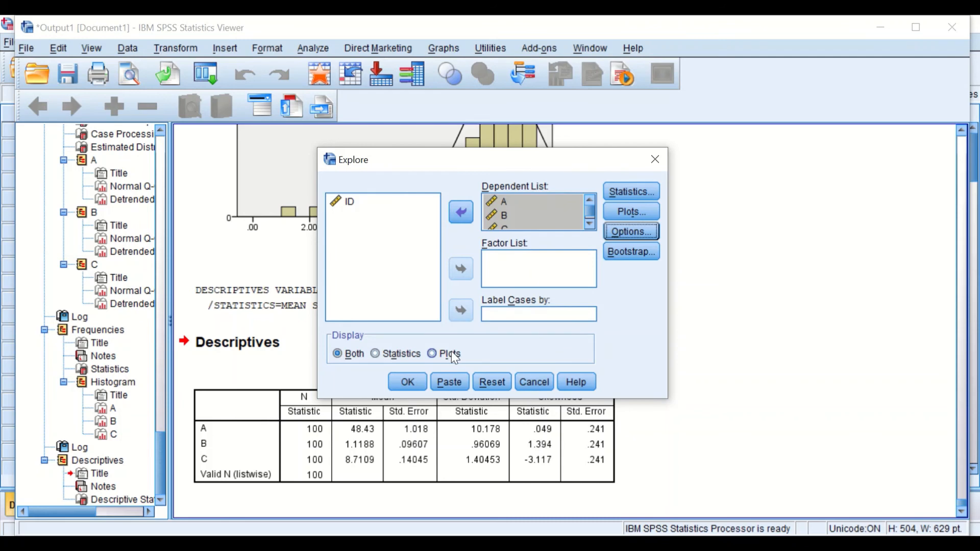
left_click(416, 381)
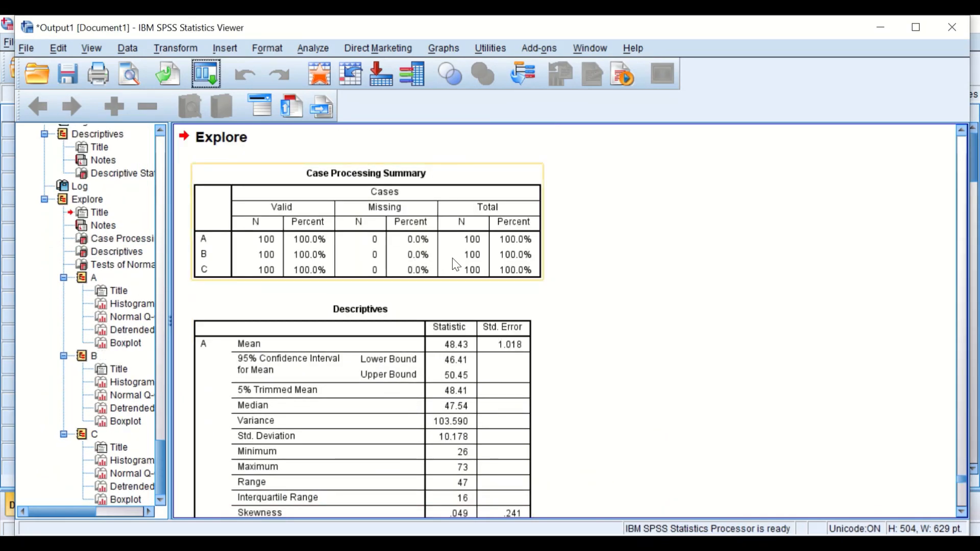
- Examine the Explore case processing summary and descriptives table for A, B and C
scroll(452, 273, "down", 3)
scroll(454, 276, "up", 5)
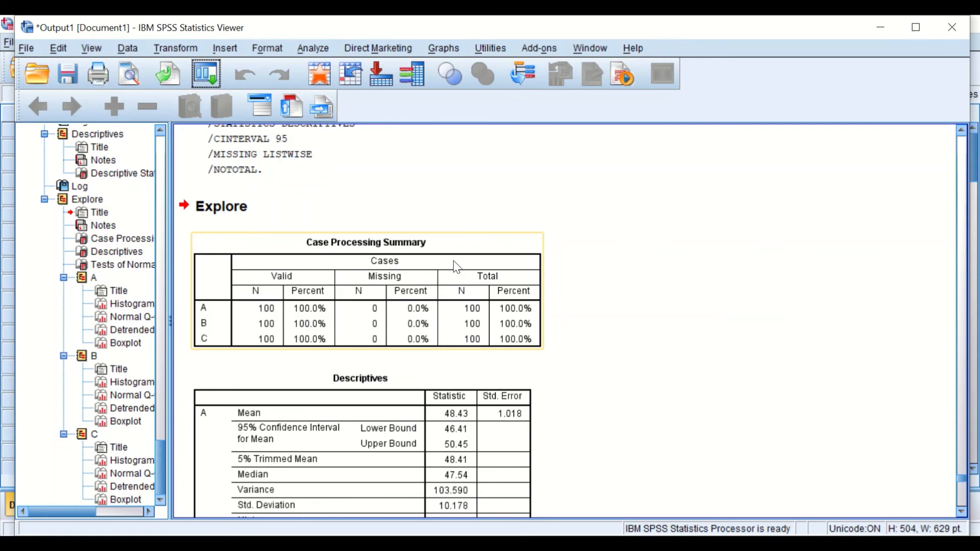
scroll(456, 265, "down", 2)
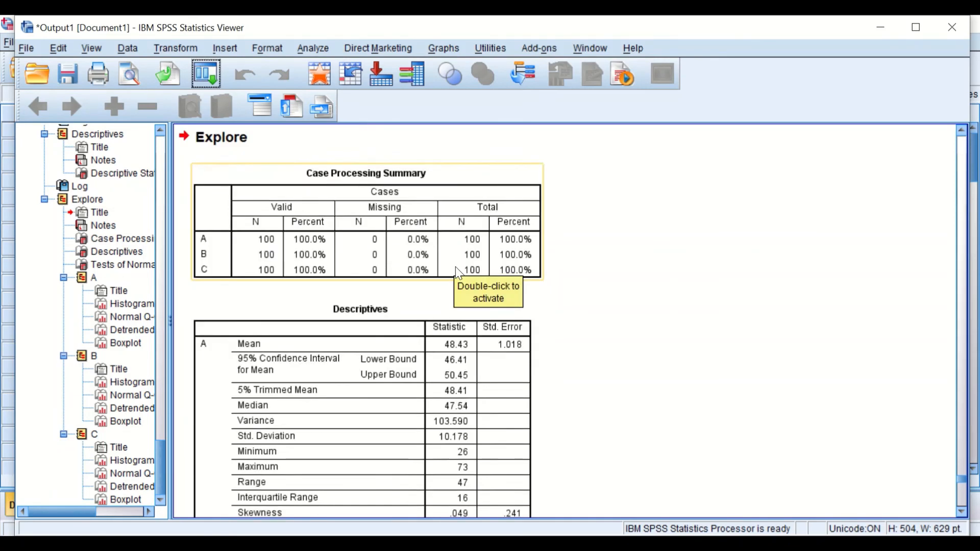
scroll(455, 265, "up", 4)
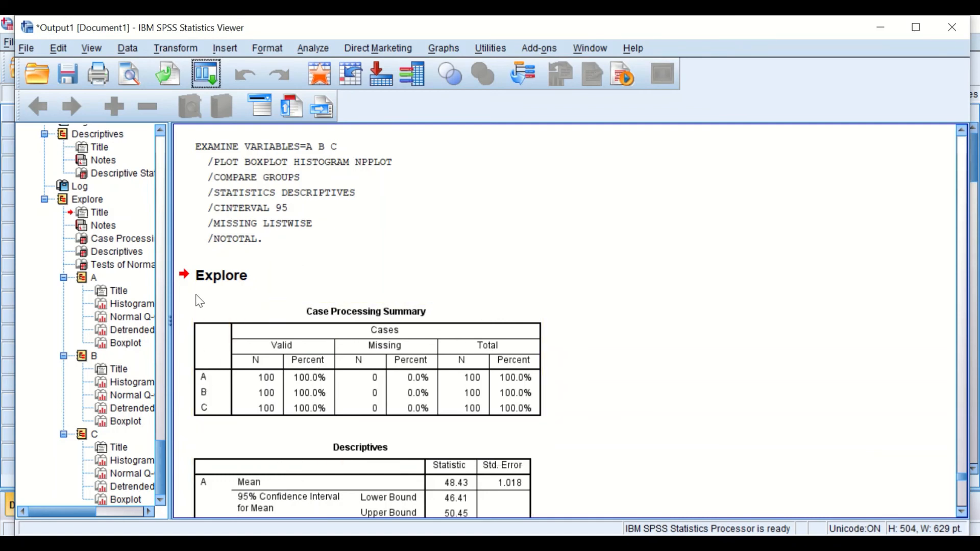
scroll(278, 384, "down", 3)
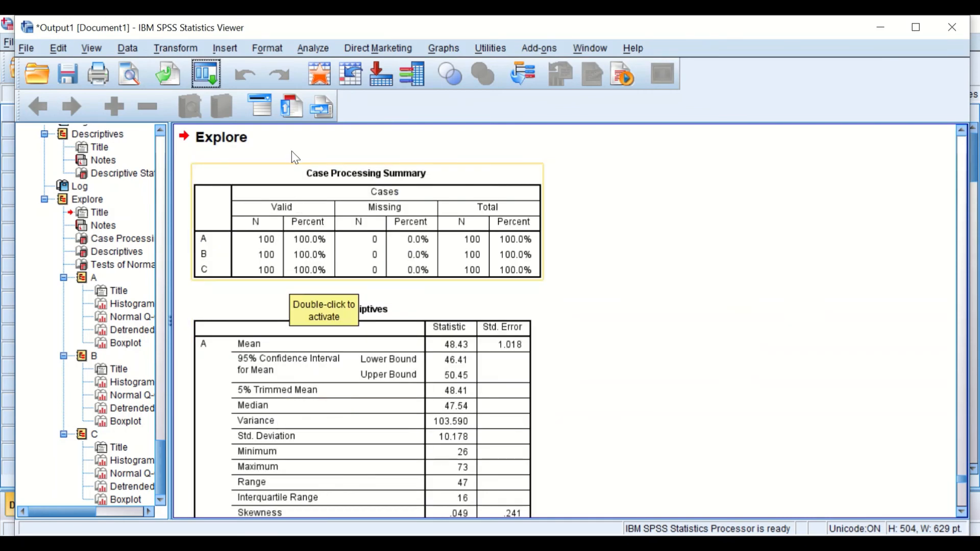
scroll(480, 271, "down", 2)
scroll(561, 311, "down", 2)
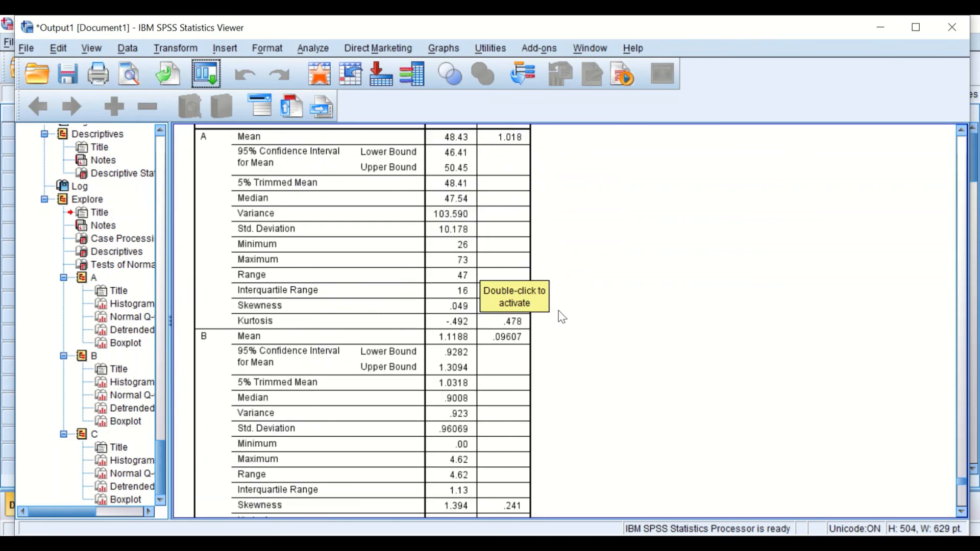
scroll(560, 313, "up", 4)
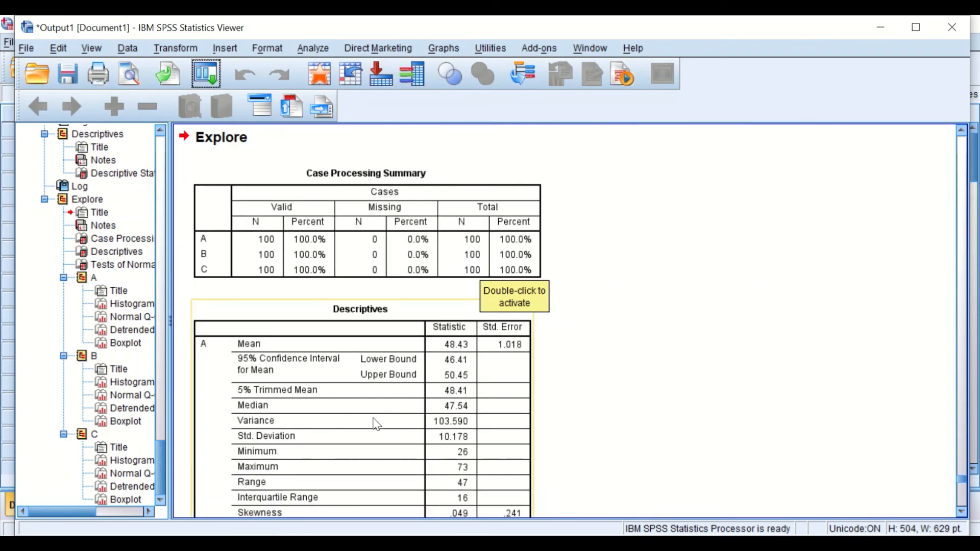
- Examine the skewness and kurtosis statistics for A, B and C and the Tests of Normality table
scroll(445, 337, "down", 2)
left_click(303, 277)
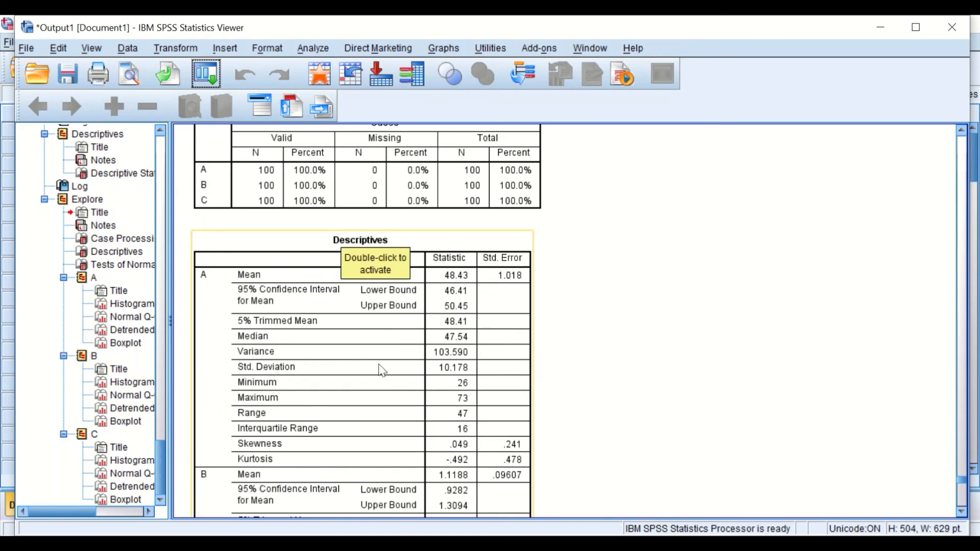
scroll(292, 320, "down", 10)
scroll(288, 322, "up", 10)
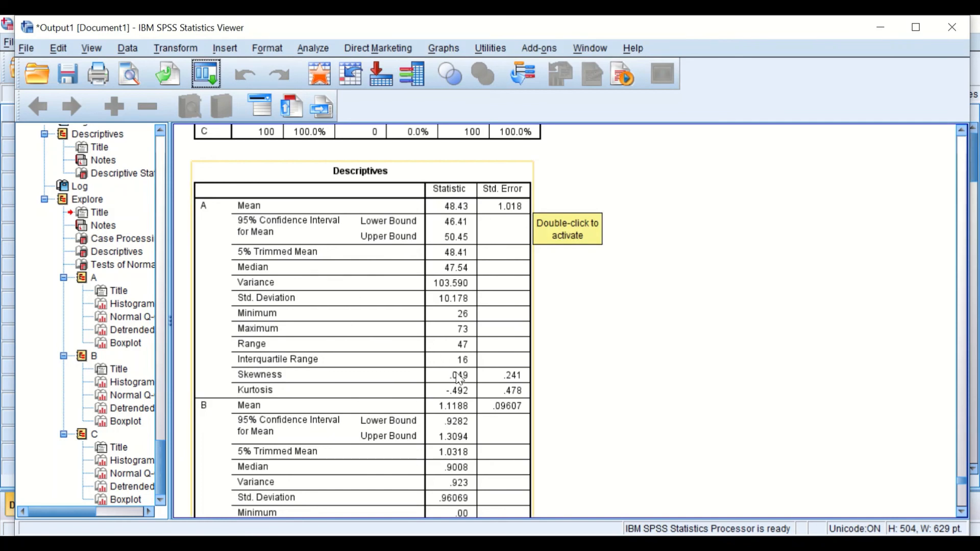
scroll(458, 378, "down", 5)
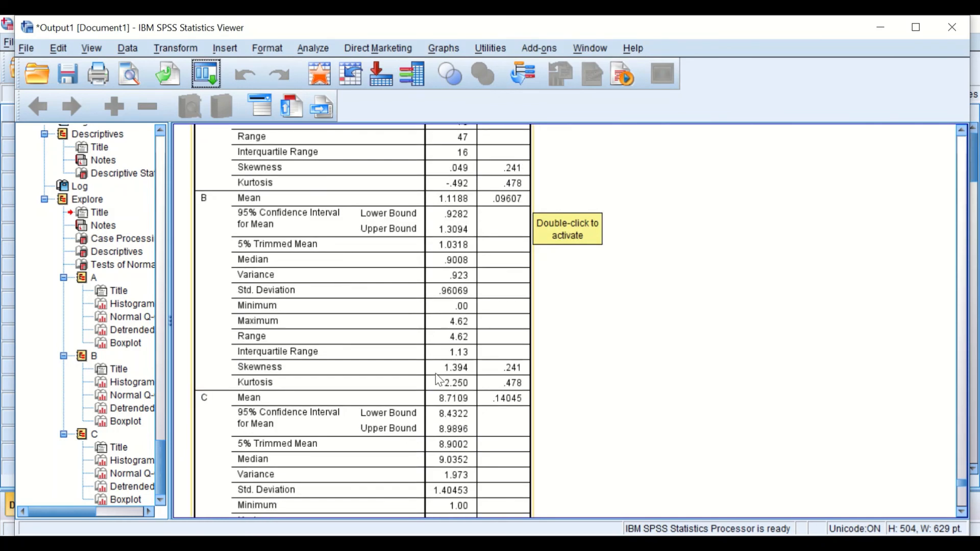
scroll(508, 368, "down", 5)
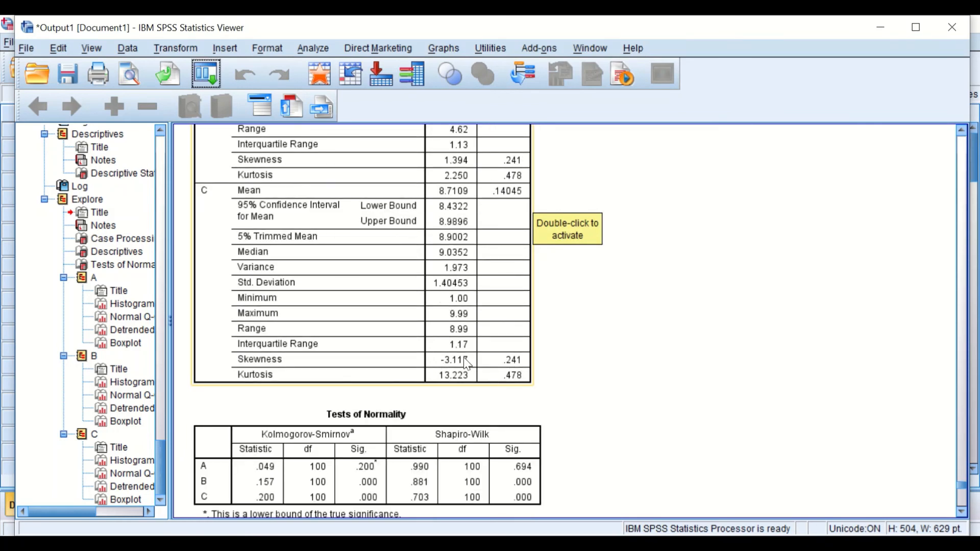
scroll(466, 363, "down", 2)
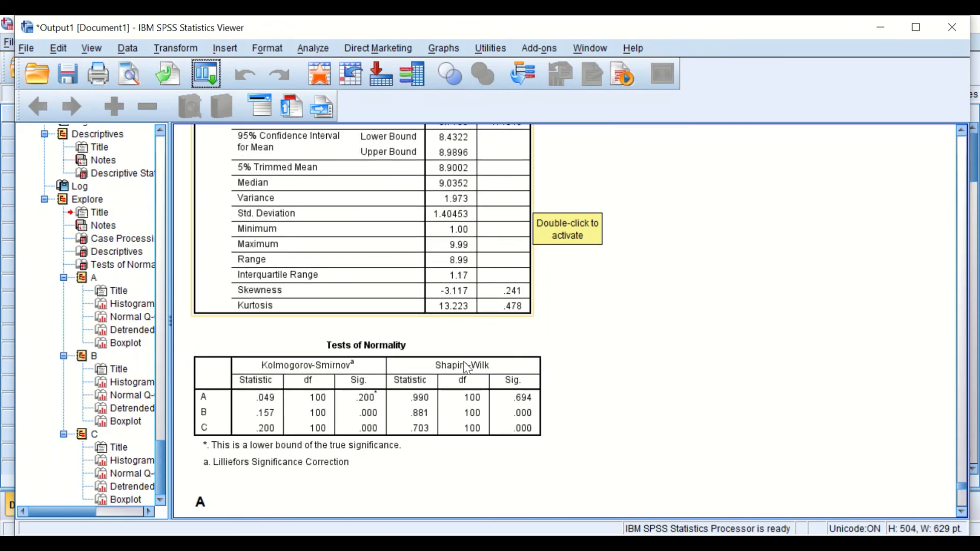
left_click(463, 362)
scroll(604, 369, "down", 4)
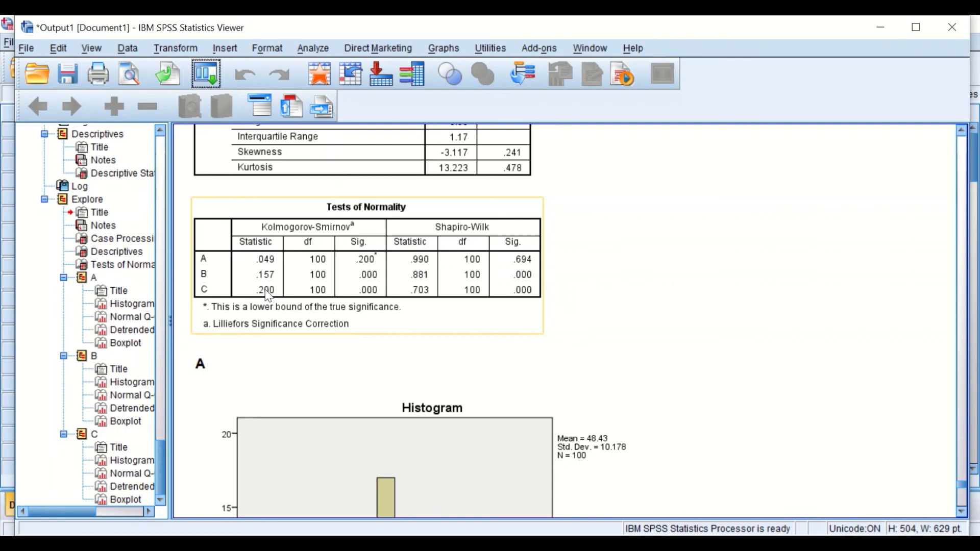
- Examine the histogram, normal Q-Q plot and boxplot for variable A
left_click(630, 332)
scroll(630, 332, "down", 4)
left_click(640, 338)
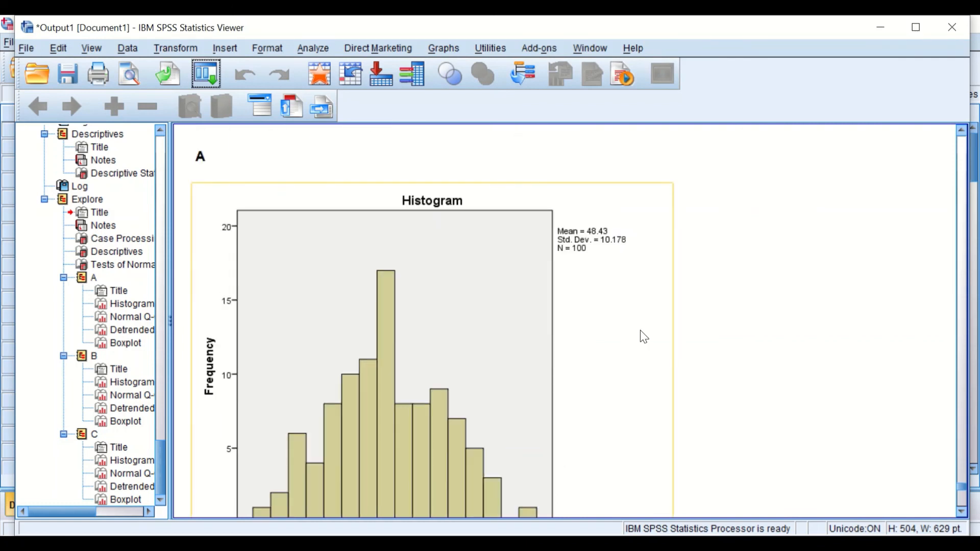
scroll(643, 337, "down", 1)
scroll(656, 320, "up", 2)
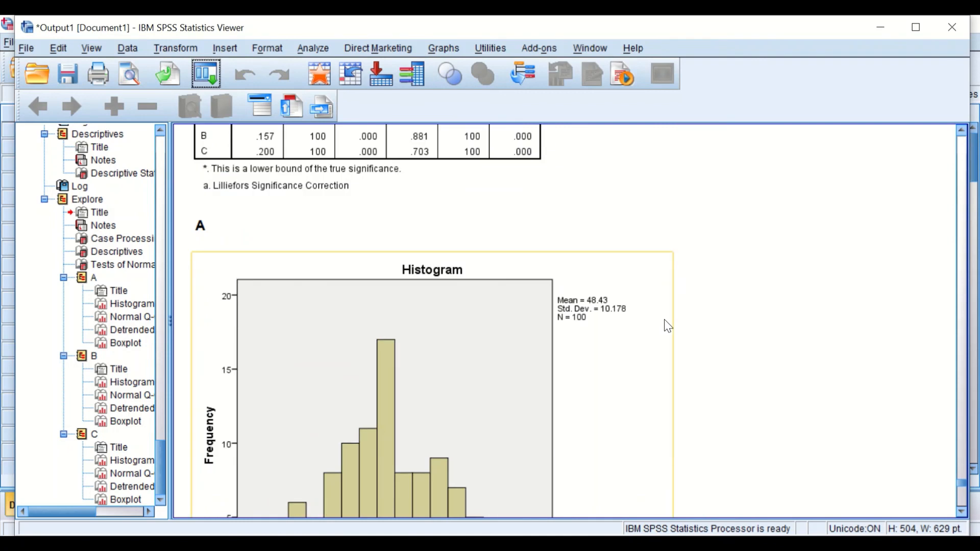
scroll(664, 324, "down", 3)
scroll(683, 328, "down", 1)
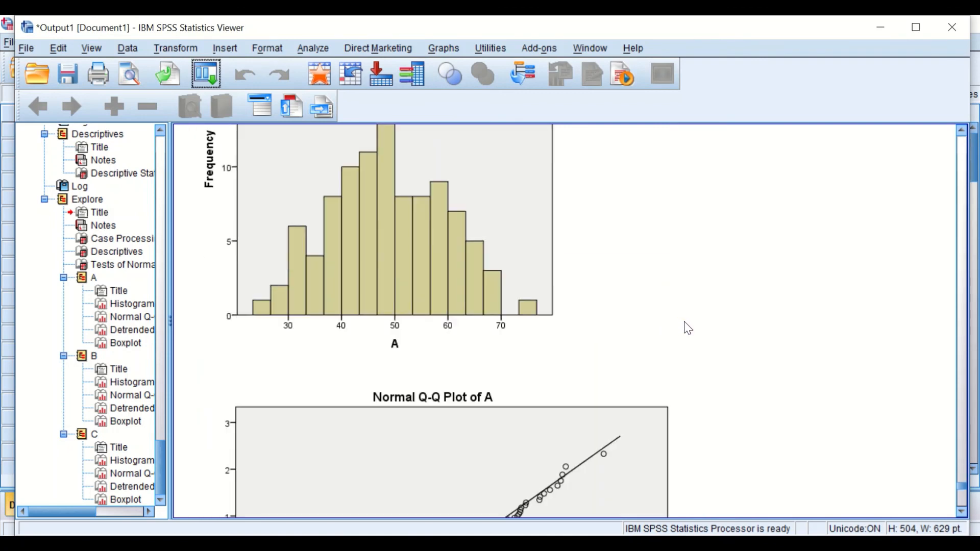
scroll(687, 328, "up", 3)
scroll(690, 328, "down", 10)
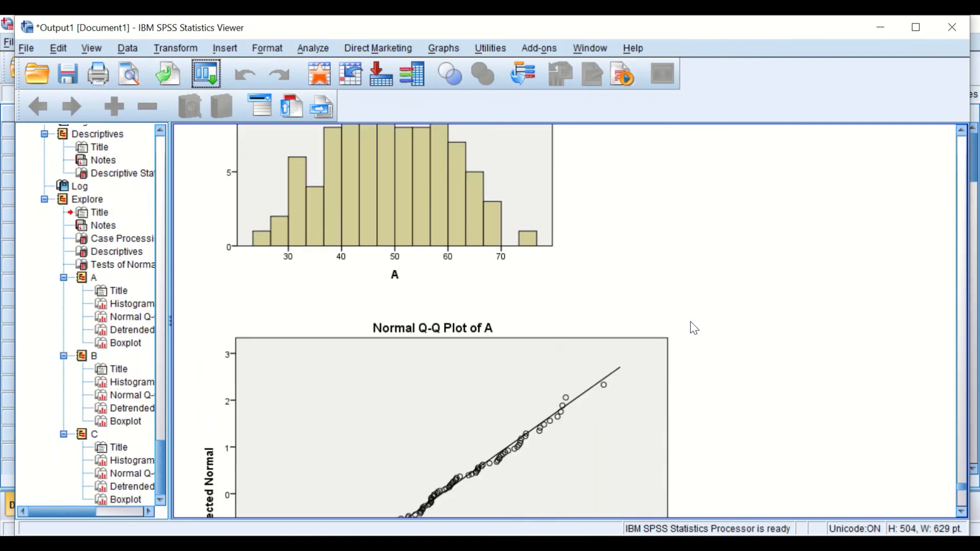
scroll(709, 328, "down", 5)
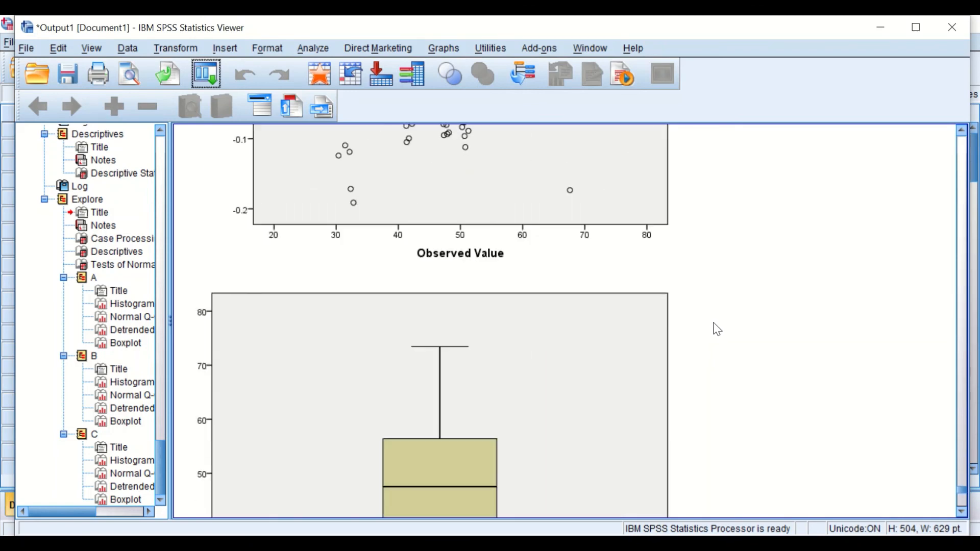
scroll(722, 330, "down", 2)
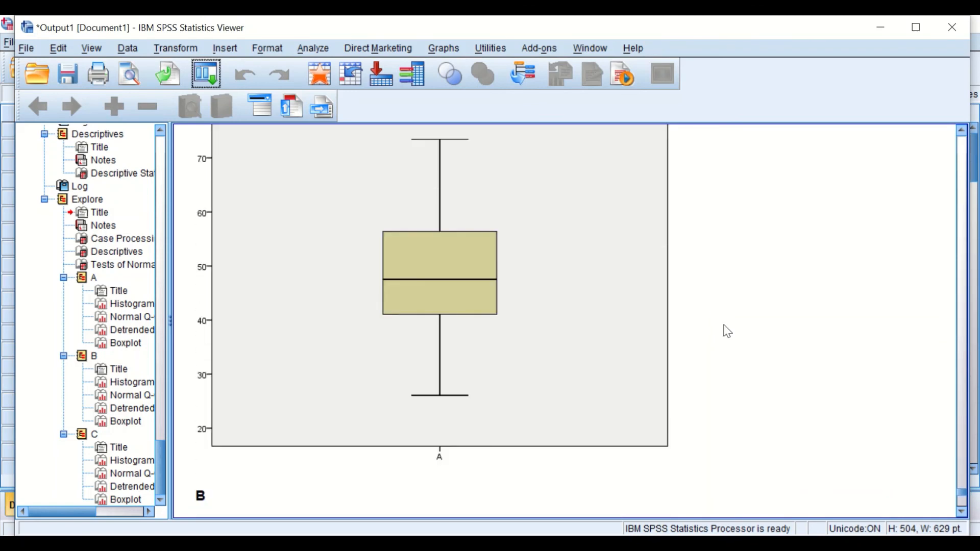
scroll(724, 331, "up", 15)
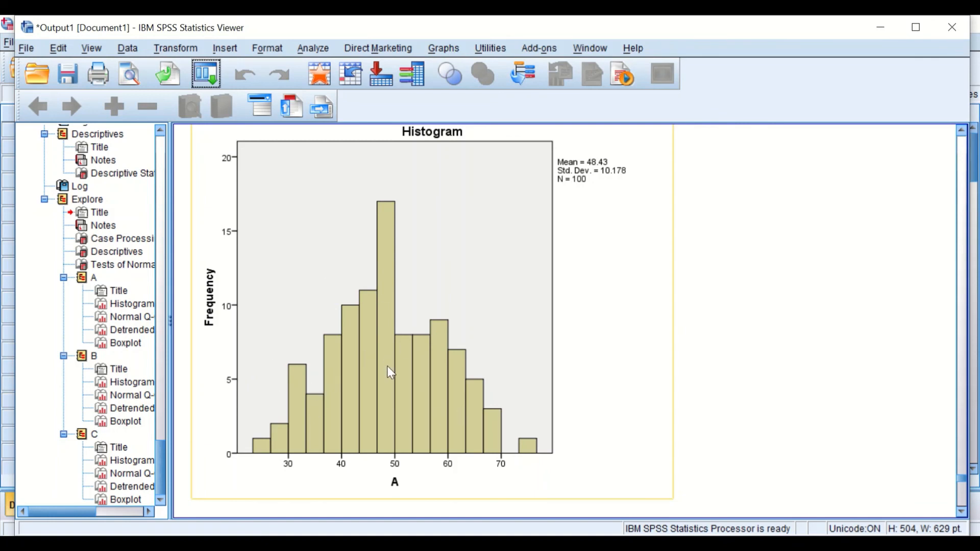
- Add a normal distribution curve to variable A's histogram in the Chart Editor
double_click(407, 377)
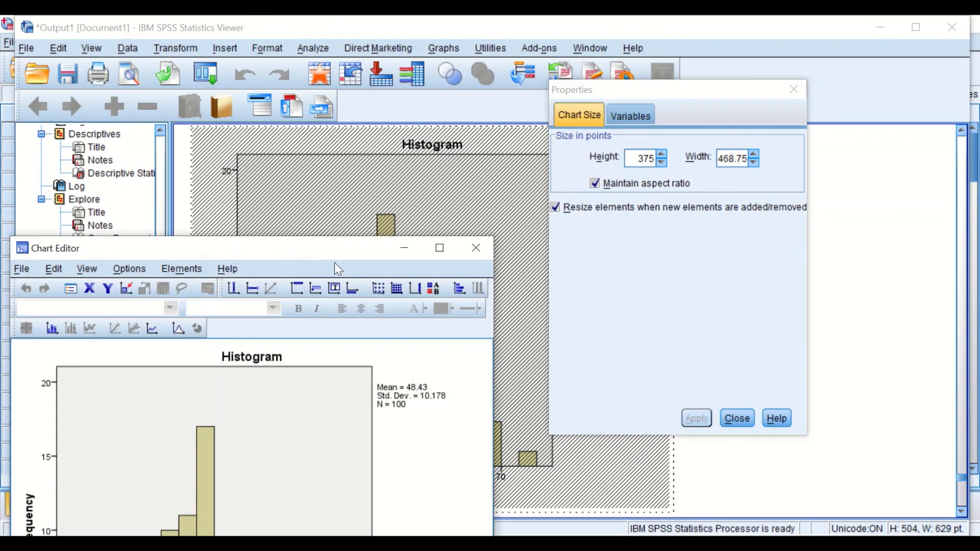
left_click(173, 268)
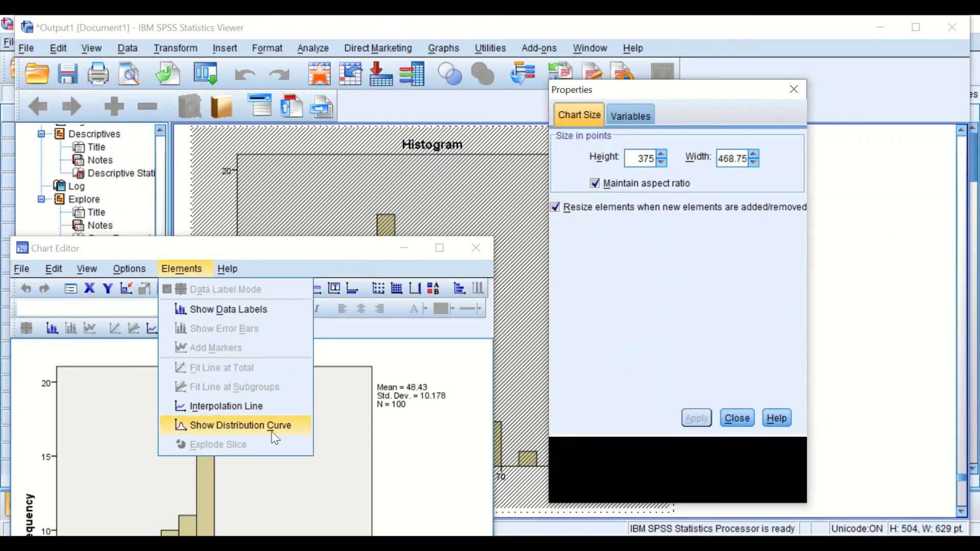
left_click(274, 432)
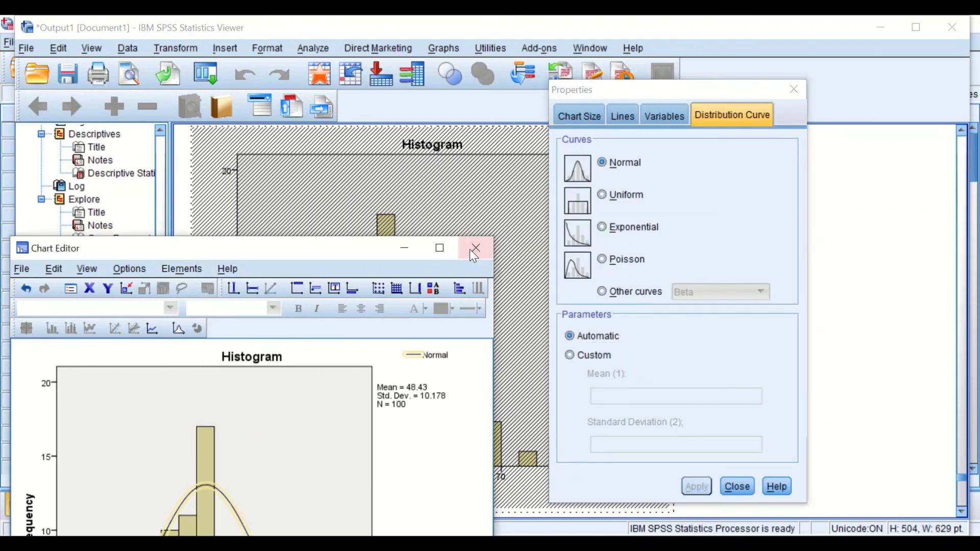
left_click(475, 248)
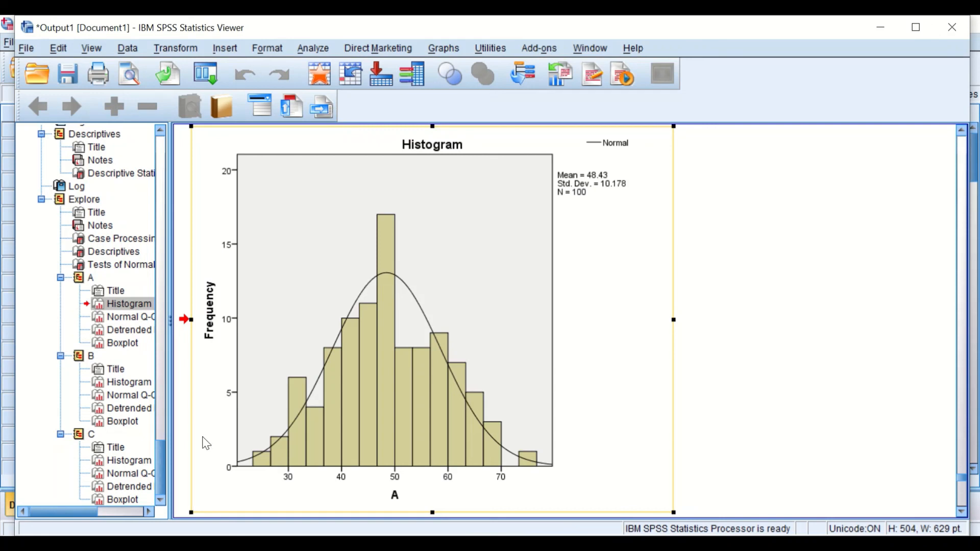
- Examine the normal and detrended Q-Q plots of variable A
scroll(276, 352, "down", 4)
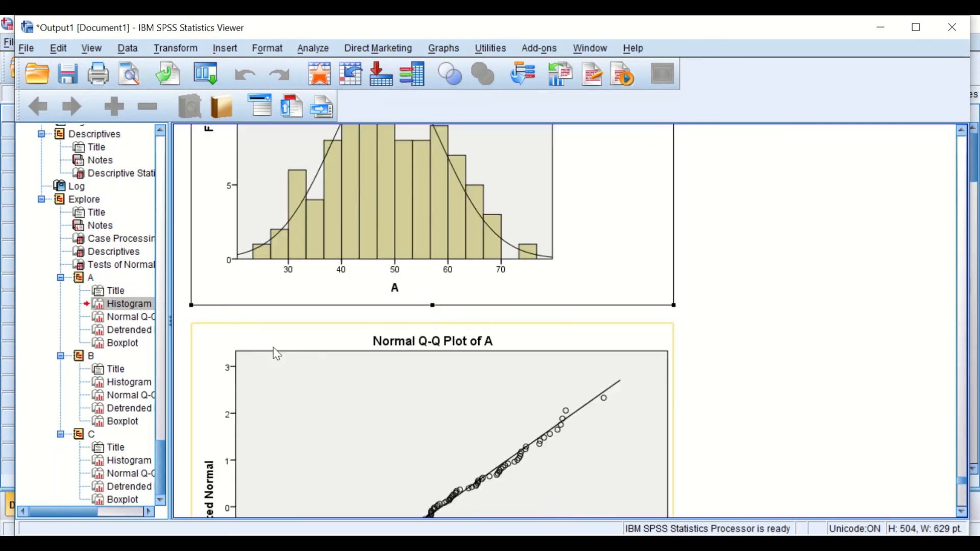
scroll(273, 347, "down", 6)
scroll(383, 357, "up", 5)
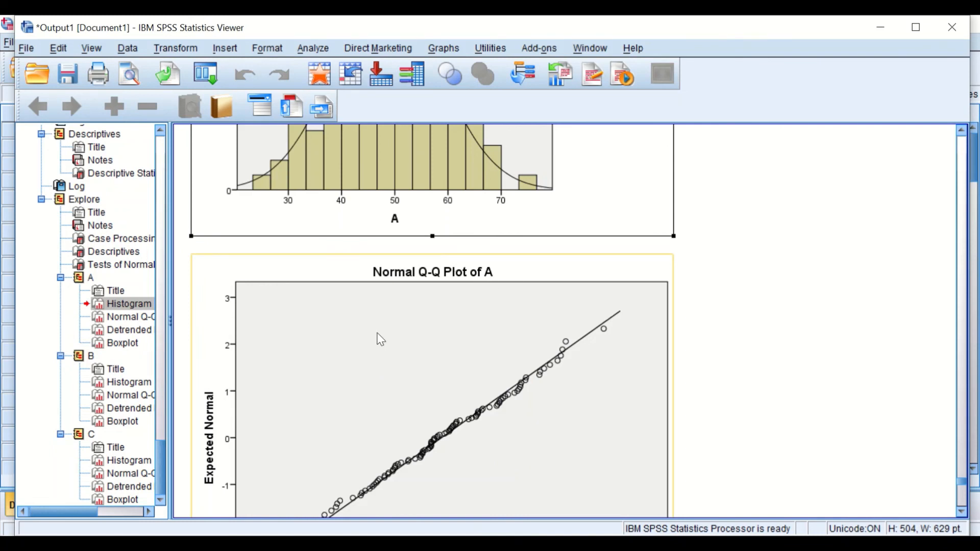
scroll(555, 329, "down", 4)
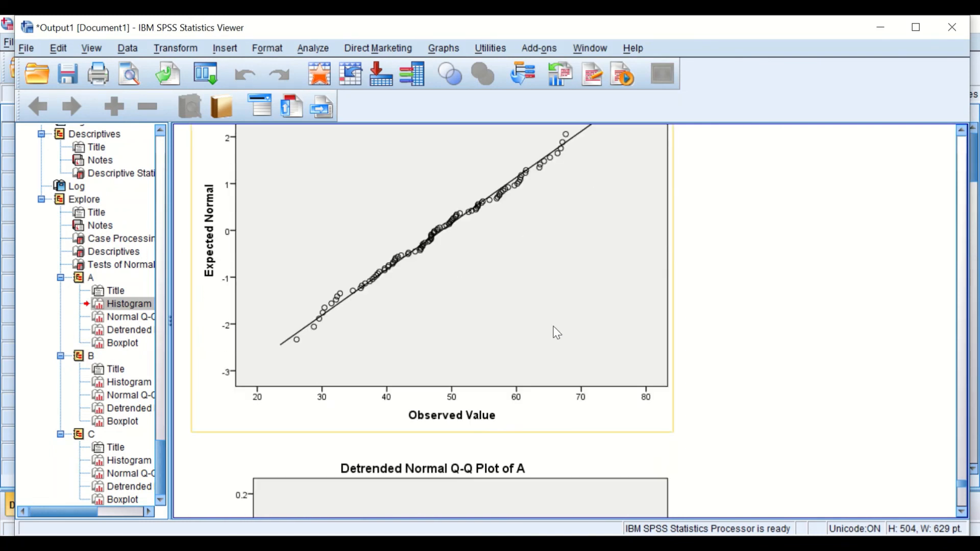
scroll(485, 239, "down", 14)
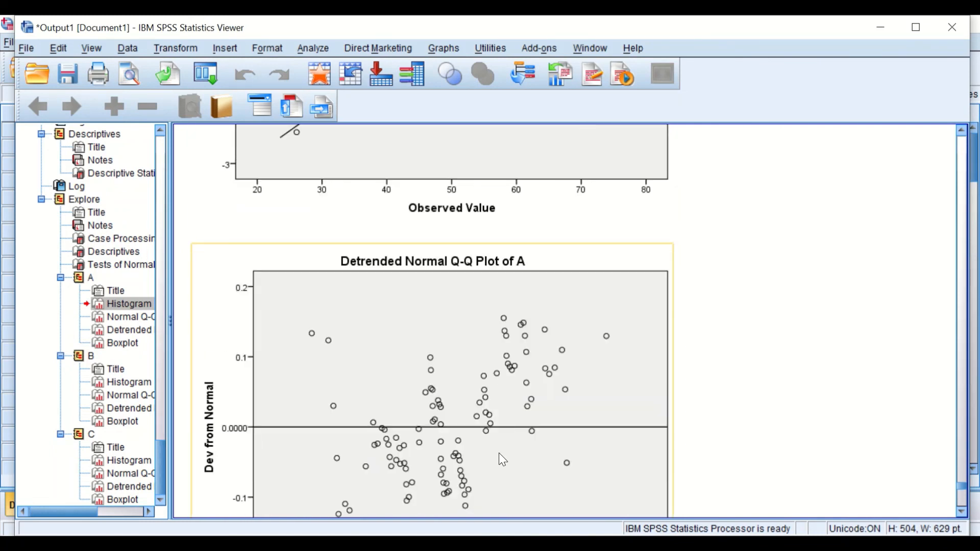
scroll(433, 235, "up", 3)
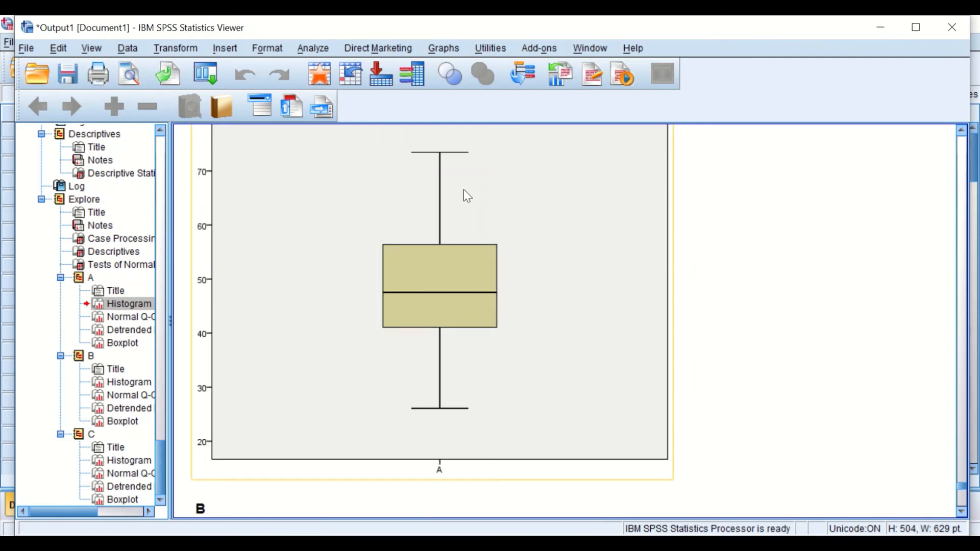
- Examine the histograms, Q-Q plots and boxplots for variables B and C
scroll(492, 344, "down", 6)
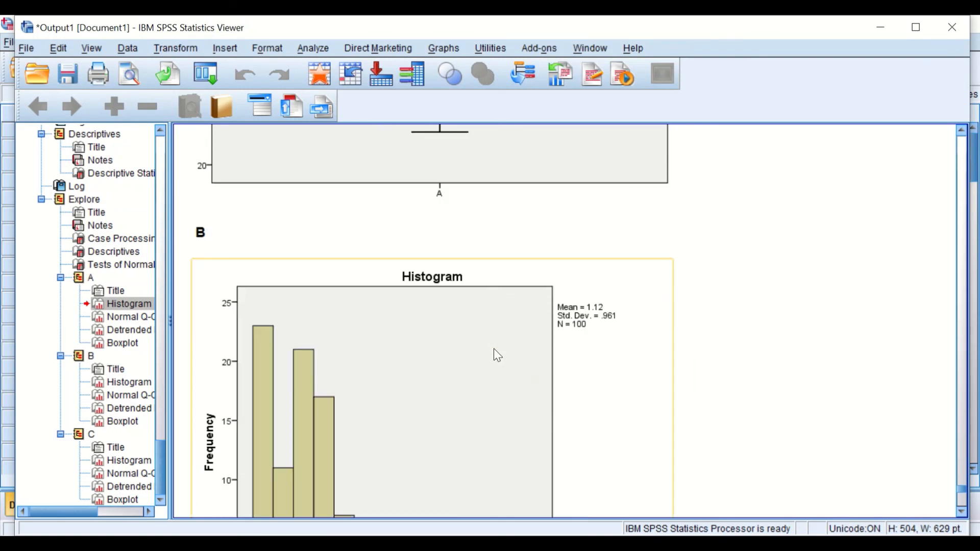
scroll(494, 352, "down", 3)
scroll(361, 313, "up", 4)
scroll(363, 308, "down", 10)
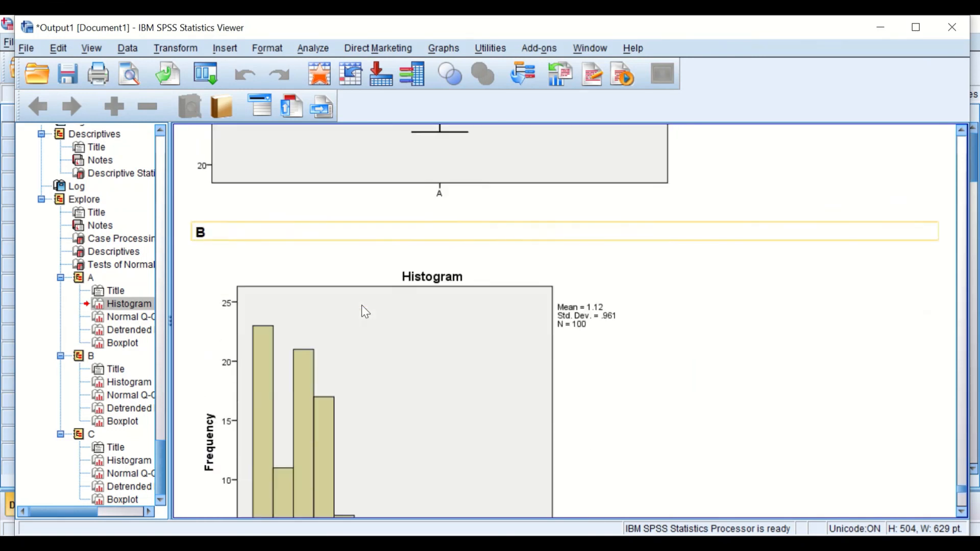
scroll(367, 311, "down", 20)
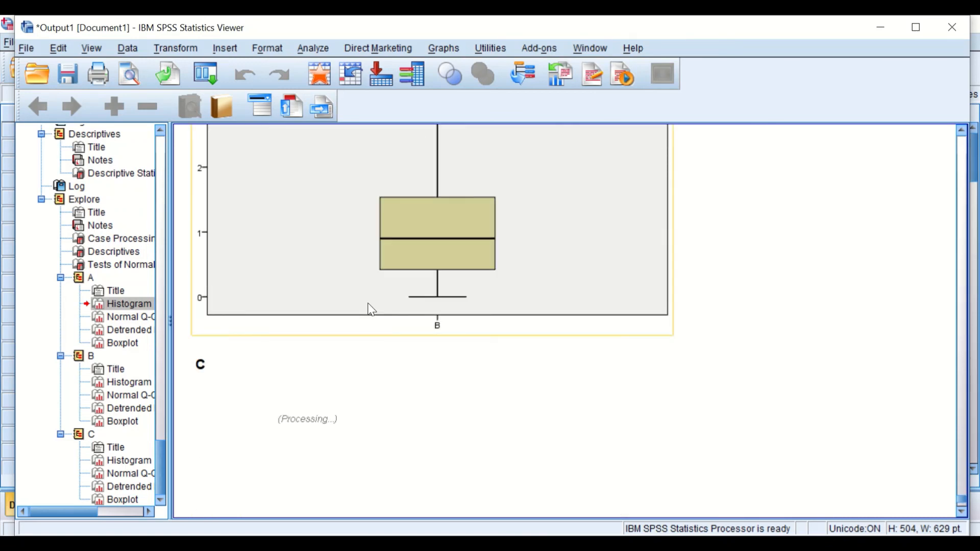
scroll(374, 309, "down", 20)
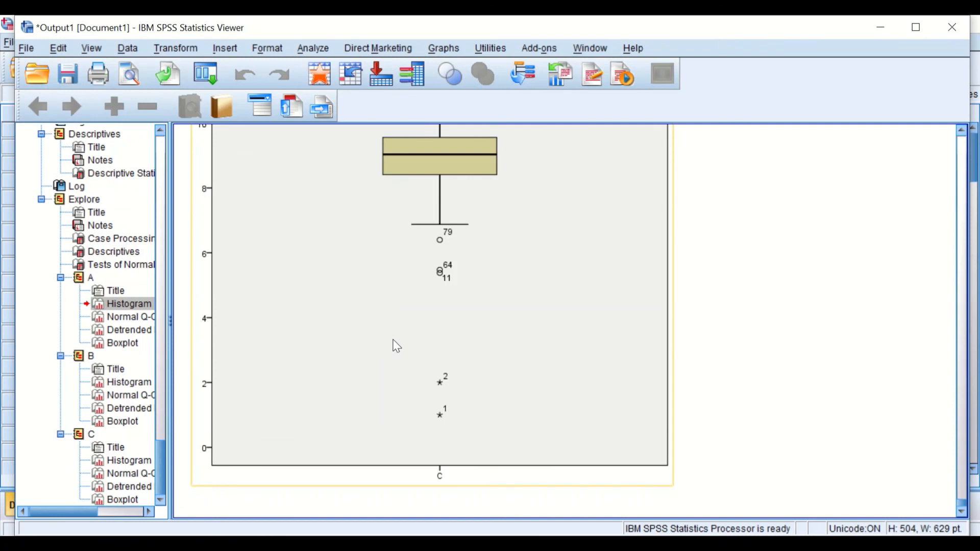
scroll(396, 342, "up", 10)
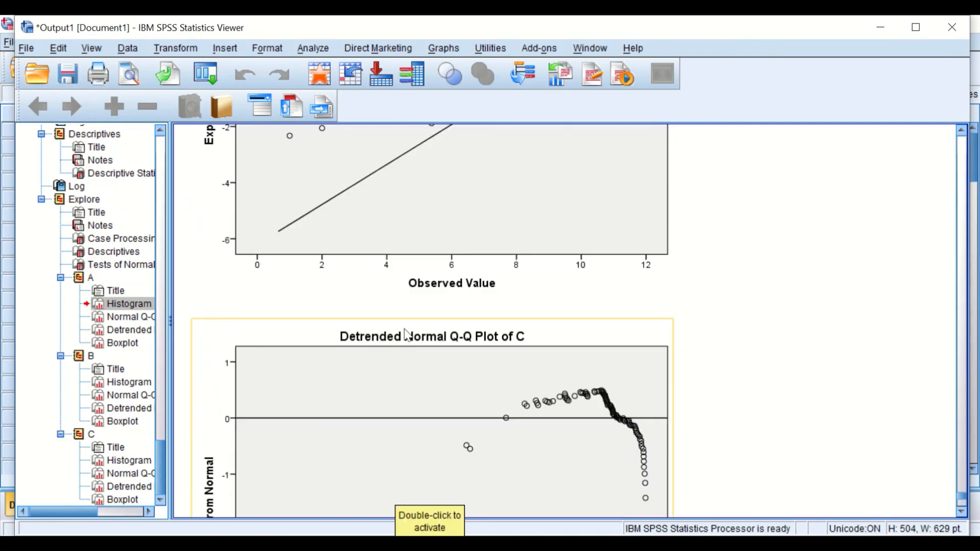
scroll(354, 356, "up", 3)
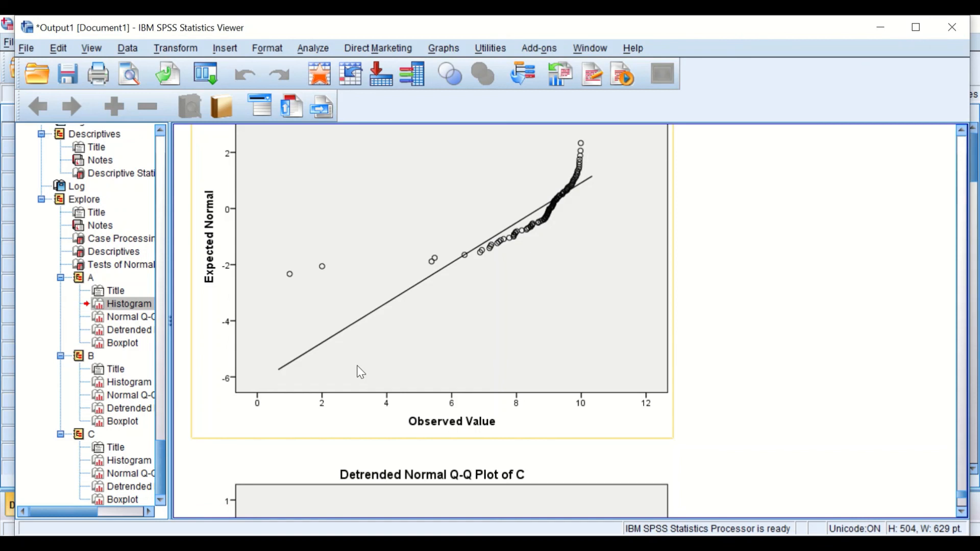
scroll(492, 411, "up", 3)
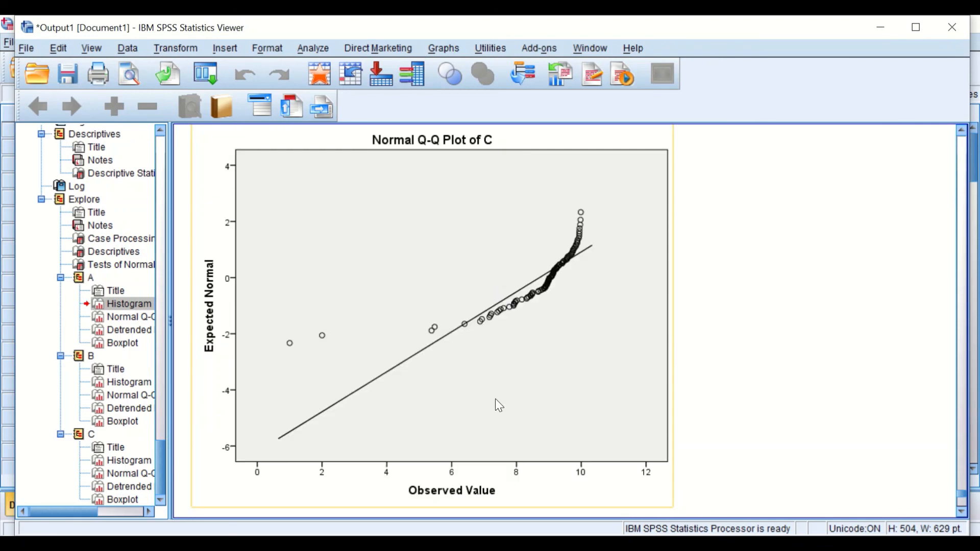
scroll(495, 400, "up", 20)
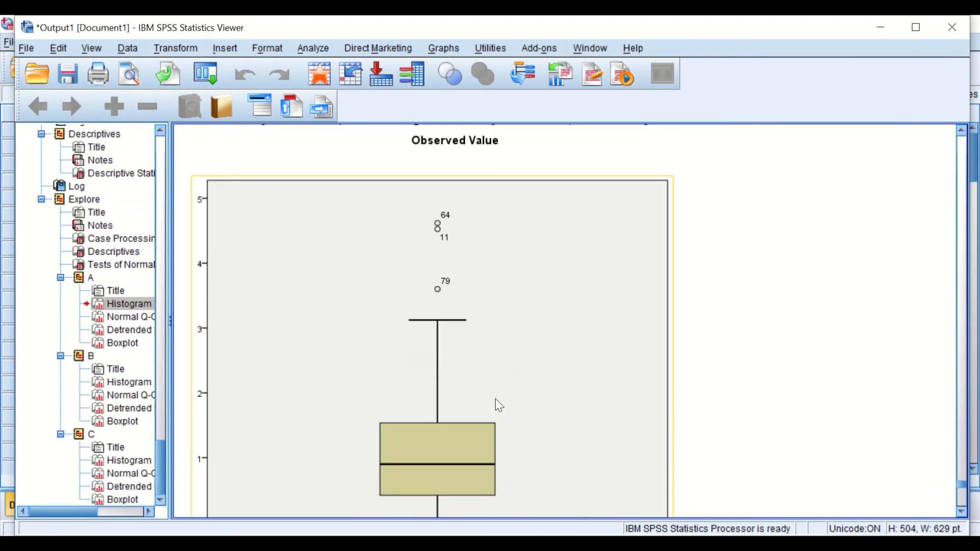